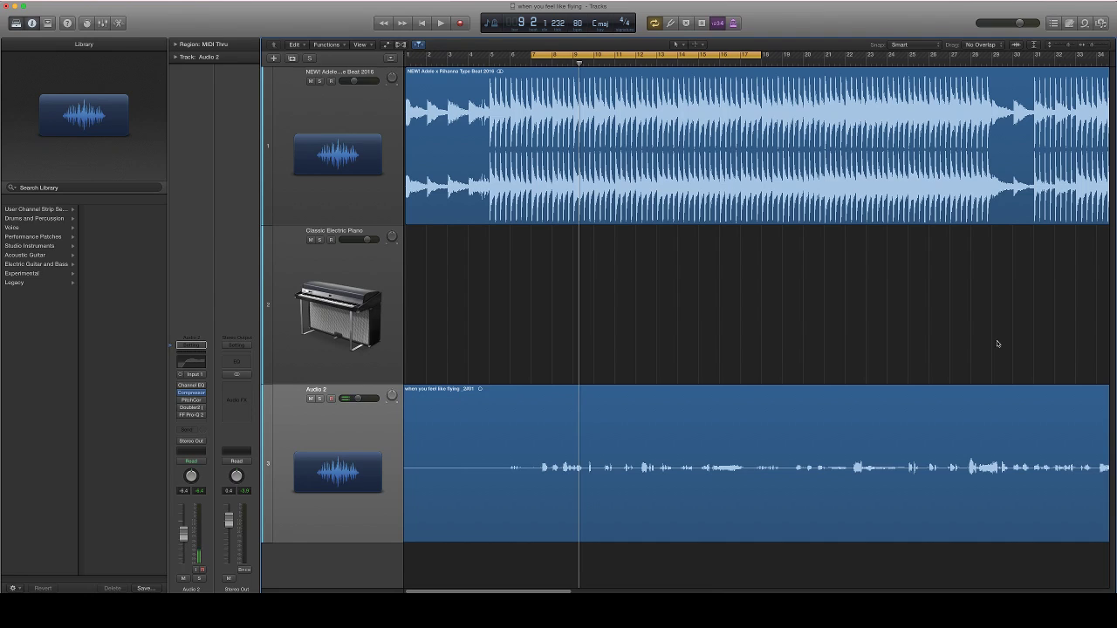
- Select the Classic Electric Piano track, switch to Safari to consult the Major Scale Table, and return to Logic Pro
left_click(367, 337)
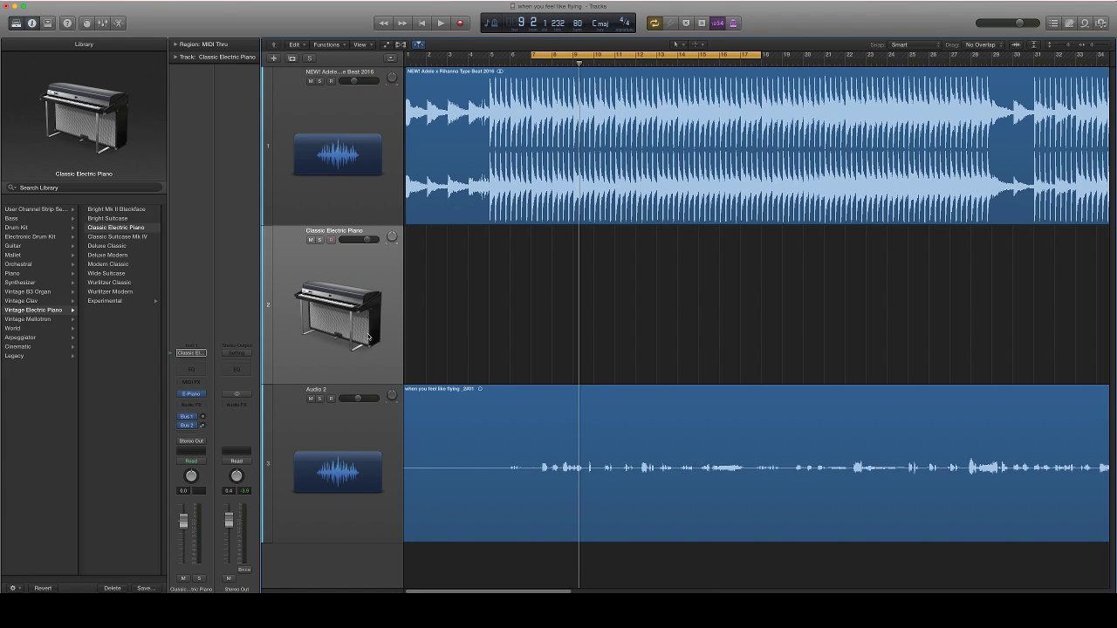
mouse_move(454, 589)
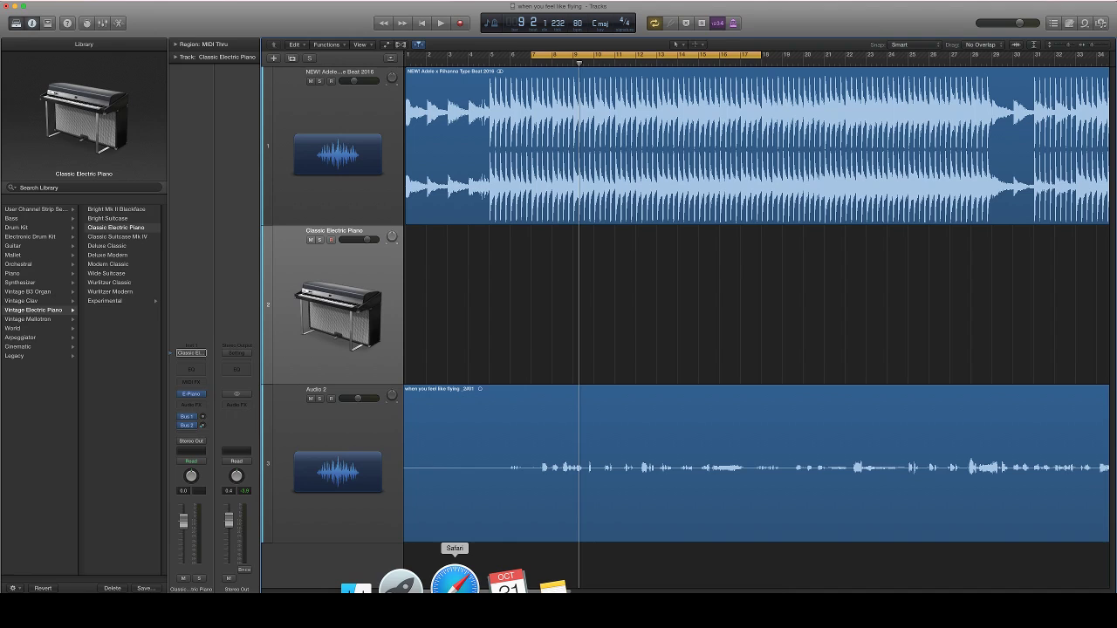
left_click(454, 583)
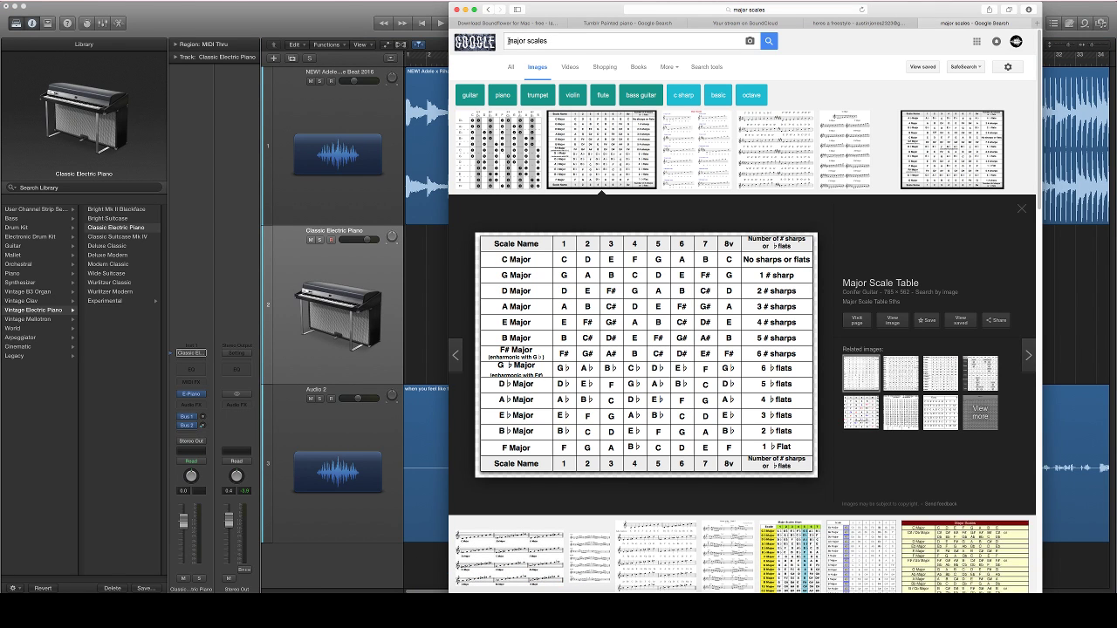
left_click(302, 300)
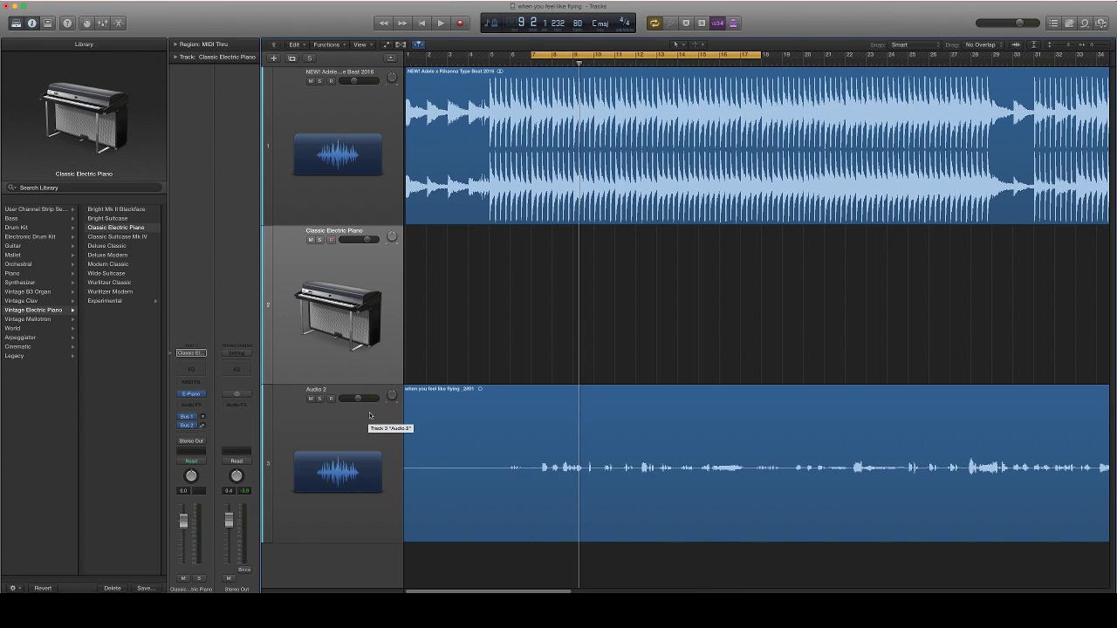
- Solo the Classic Electric Piano and beat tracks and play the cycled section to hear them without the vocal
left_click(320, 239)
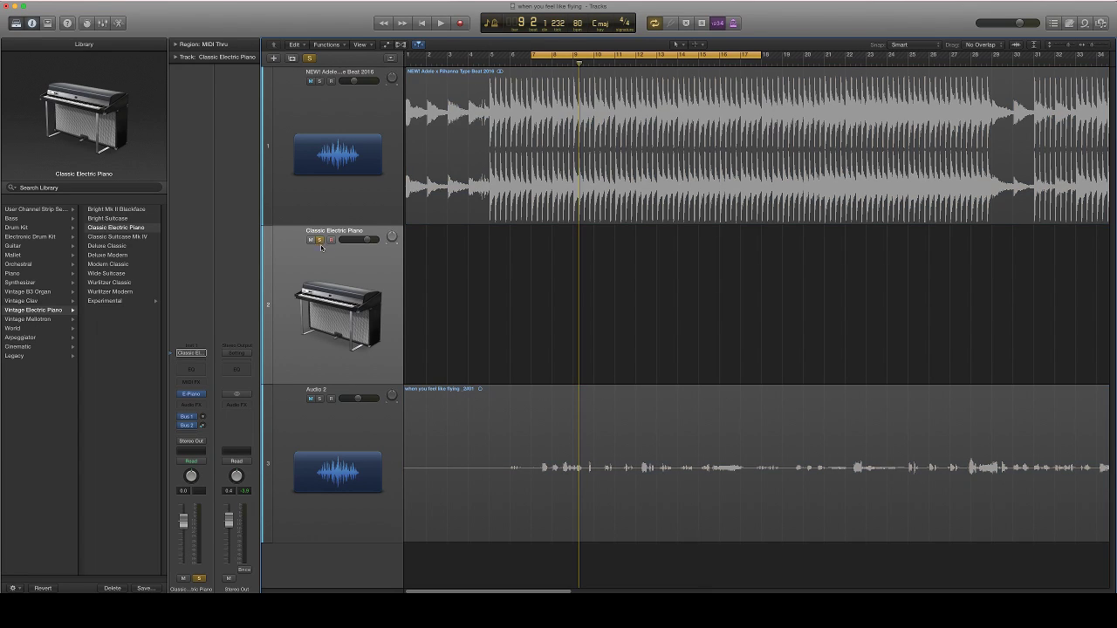
left_click(320, 80)
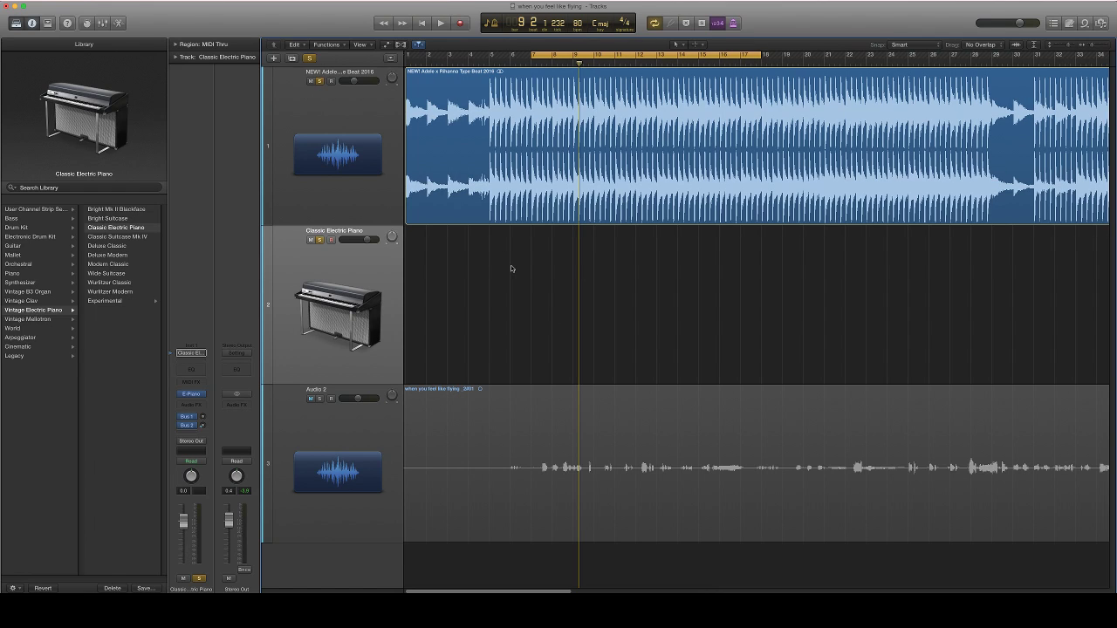
key("space")
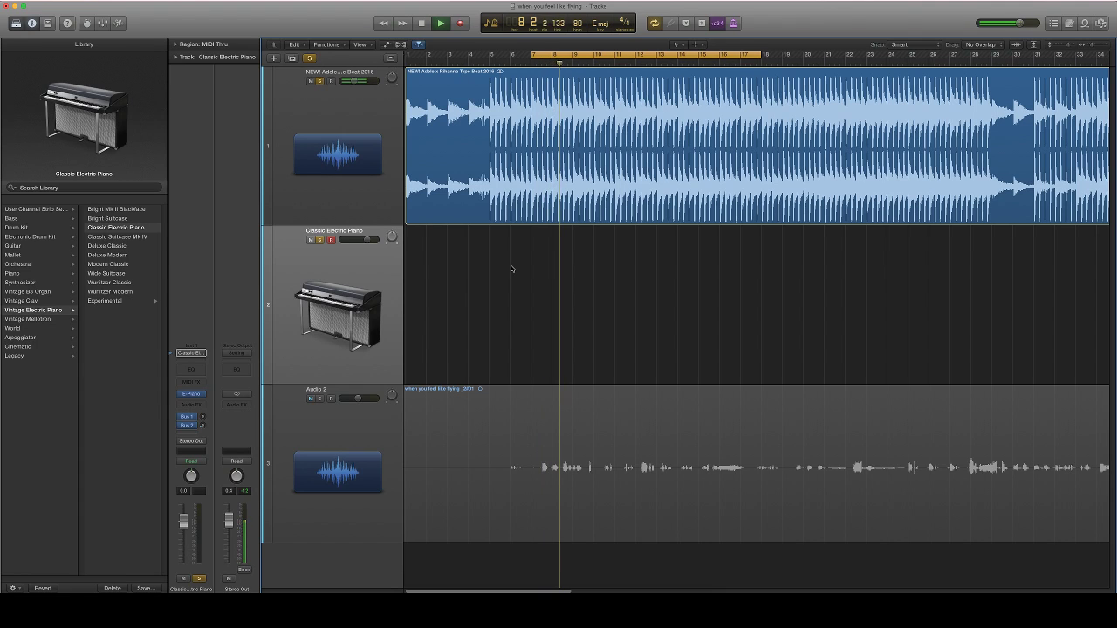
key("space")
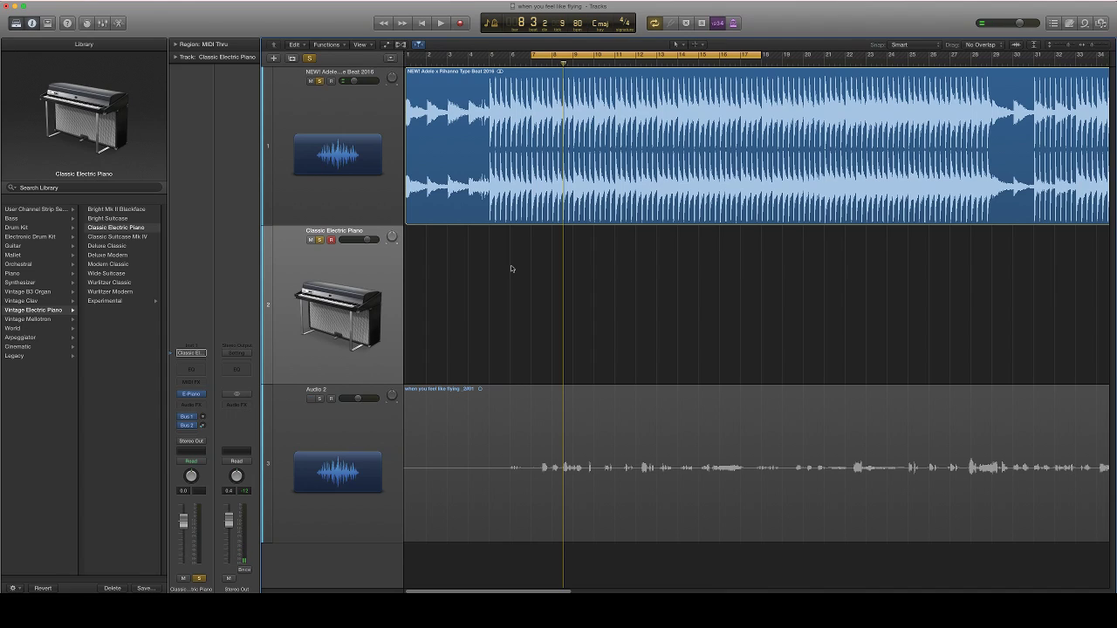
key("space")
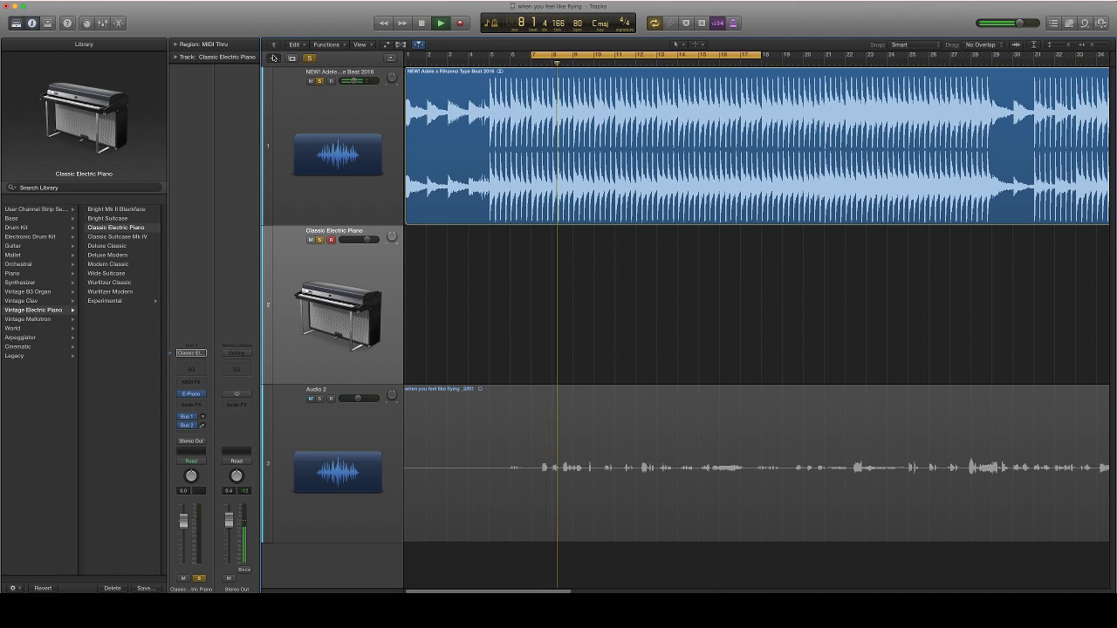
key("alt+super+n")
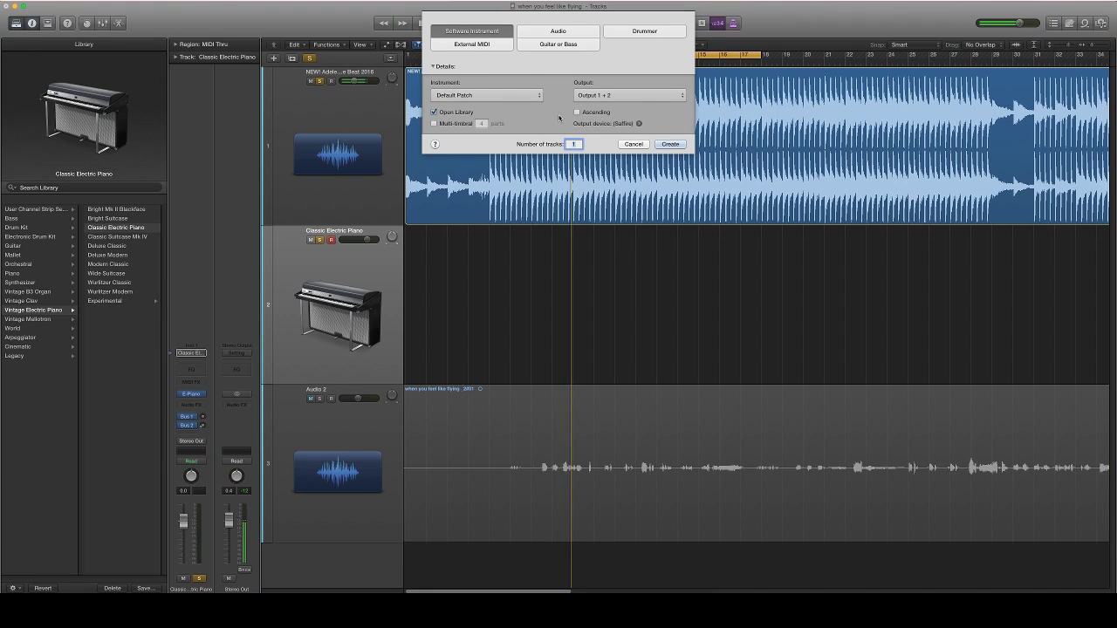
left_click(634, 144)
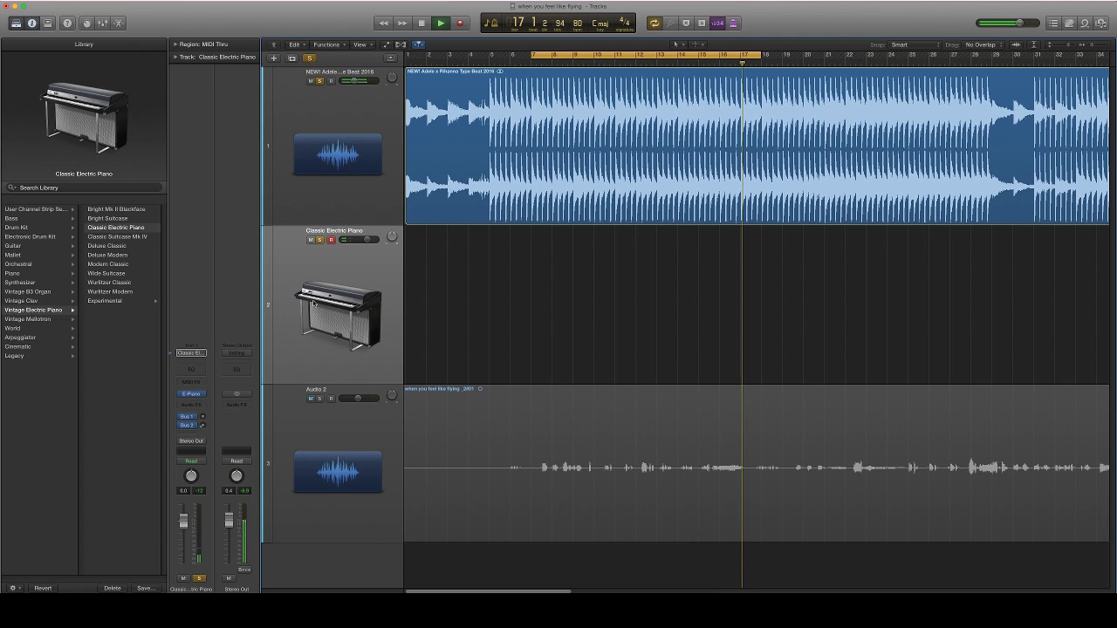
key("space")
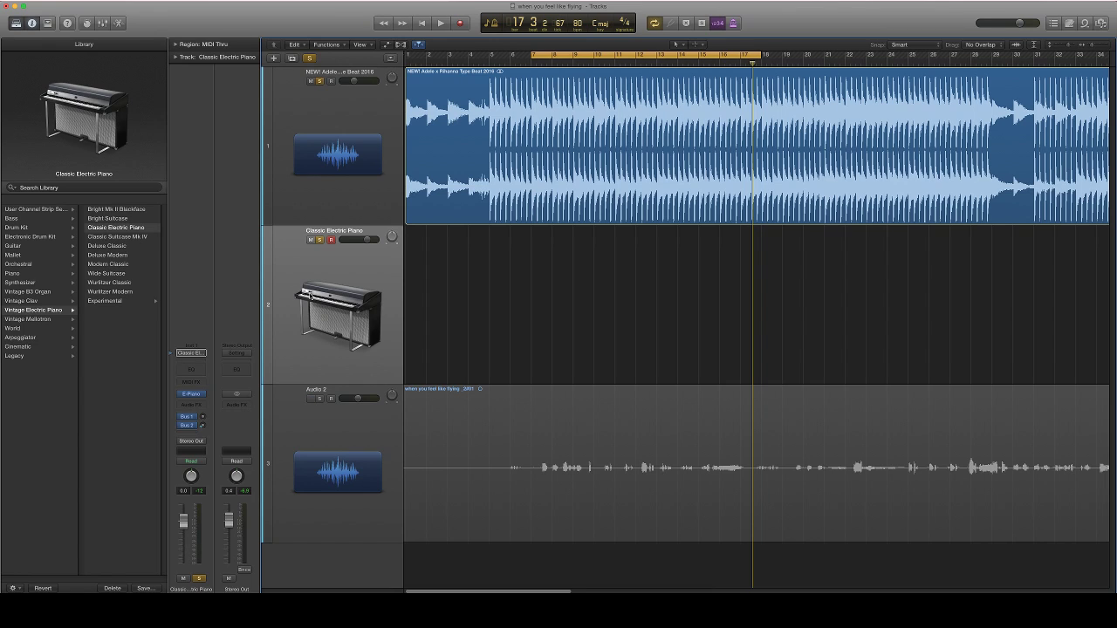
- Open Musical Typing for the electric piano, try the notes F, G, E and D, and raise the keyboard one octave
key("super+k")
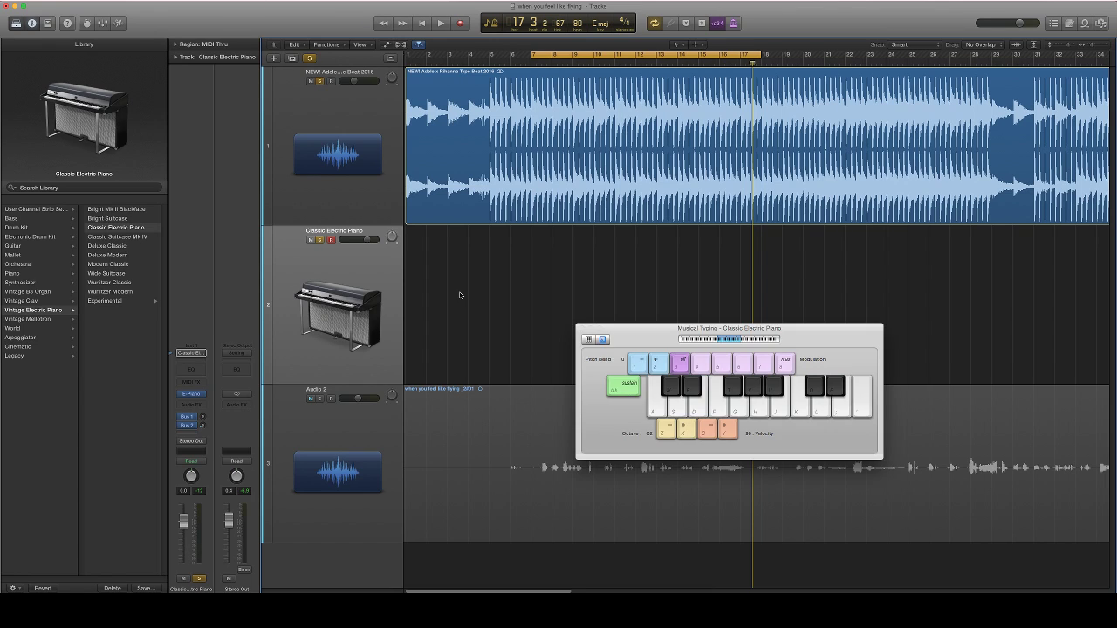
left_click_drag(633, 332, 558, 323)
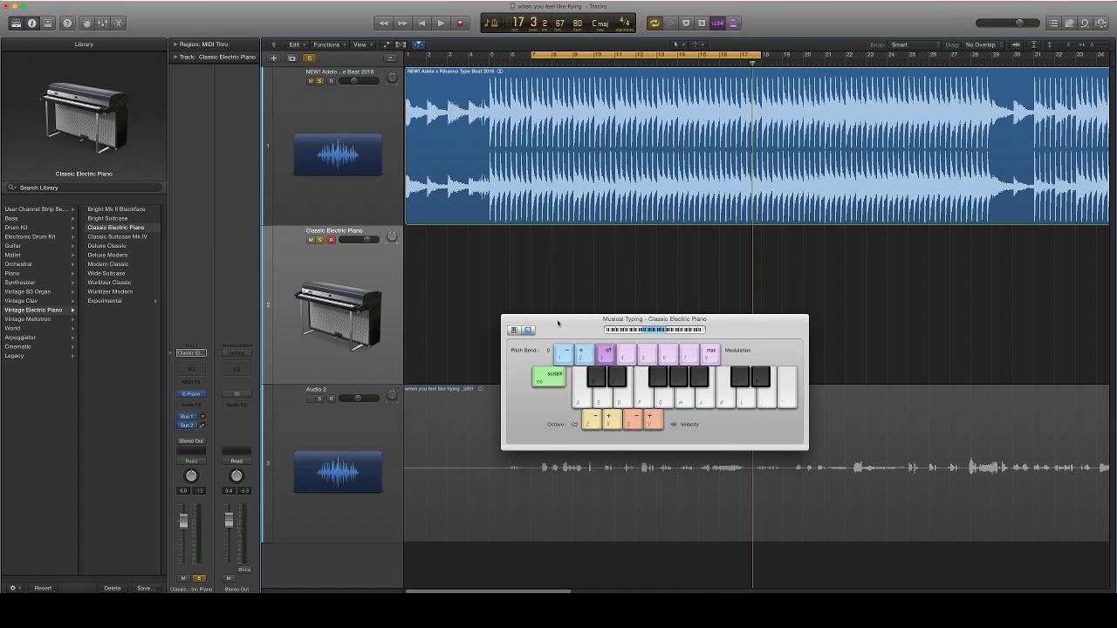
key("f")
key("g")
key("d")
key("s")
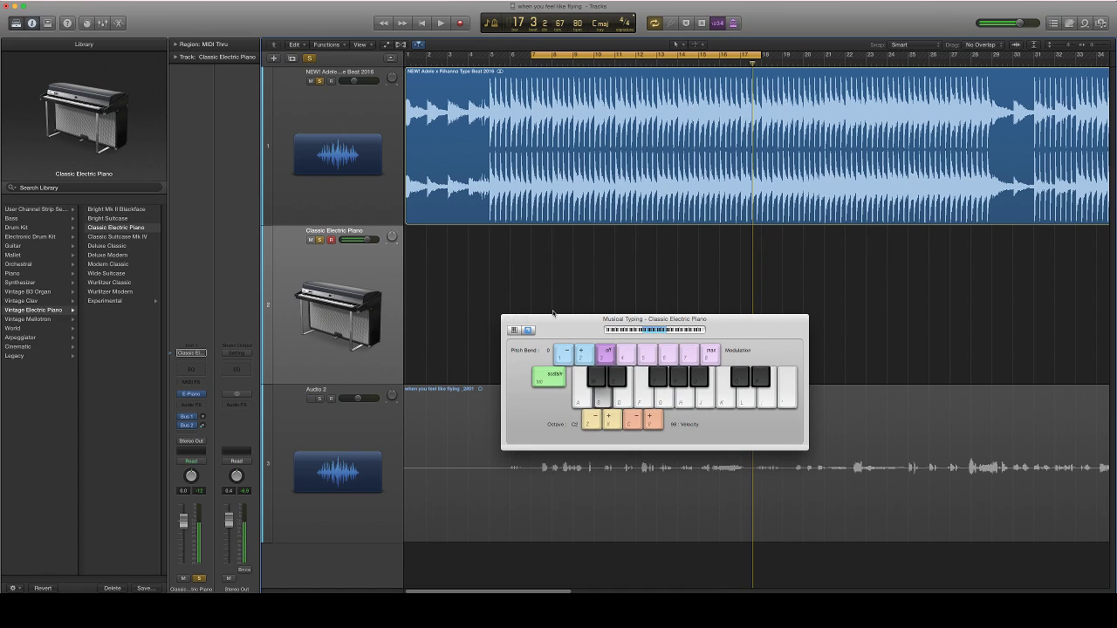
key("x")
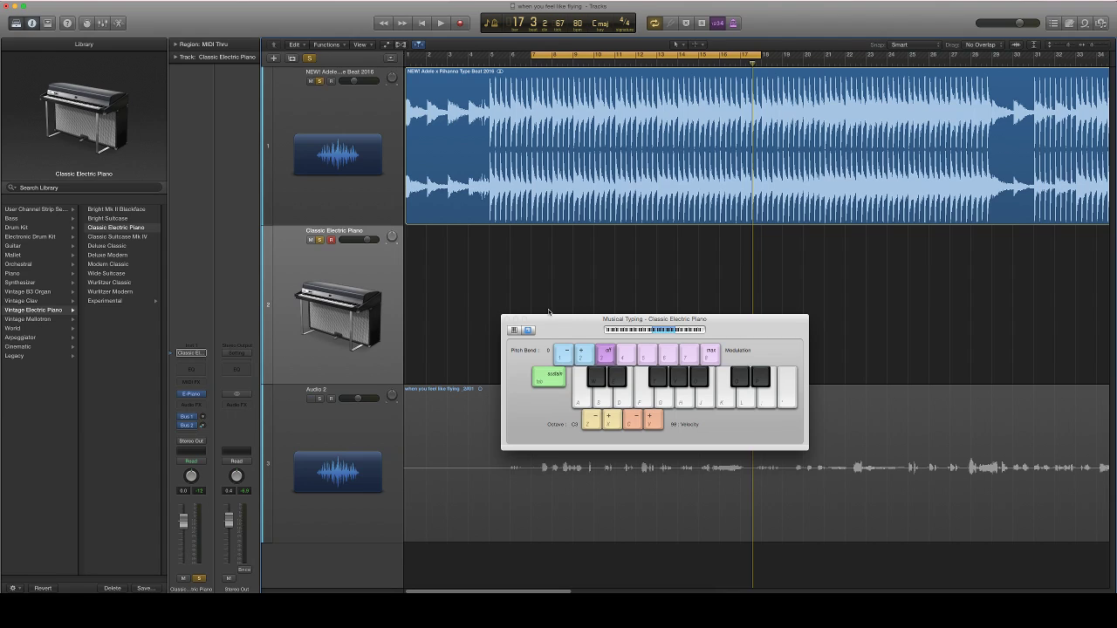
- Play the beat and sound the note E over it on the electric piano to check the song's key
key("space")
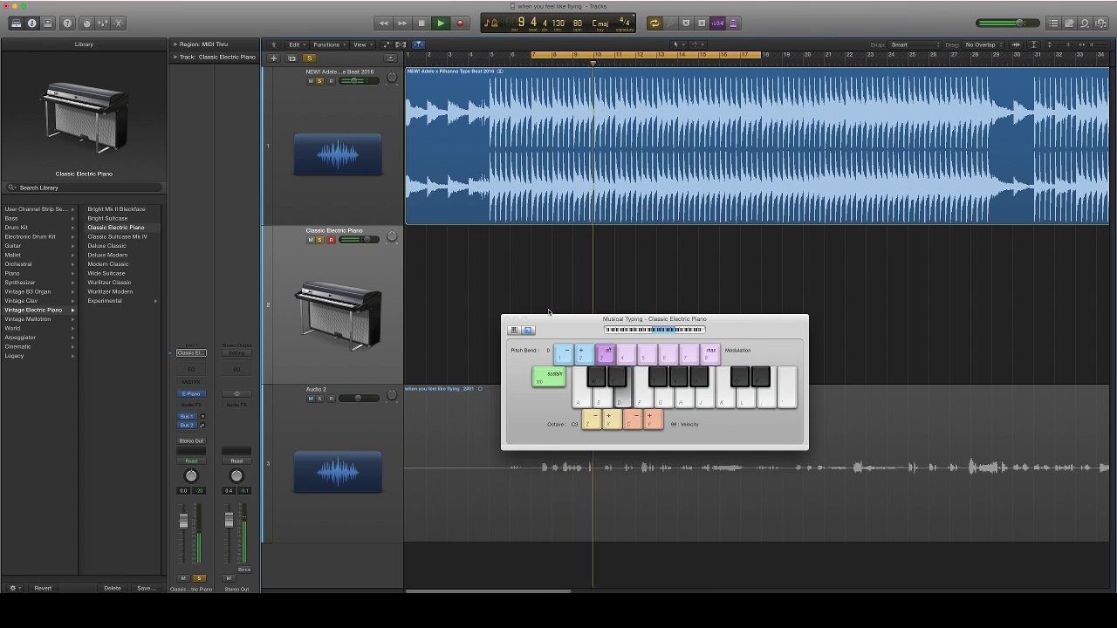
key("d")
key("space")
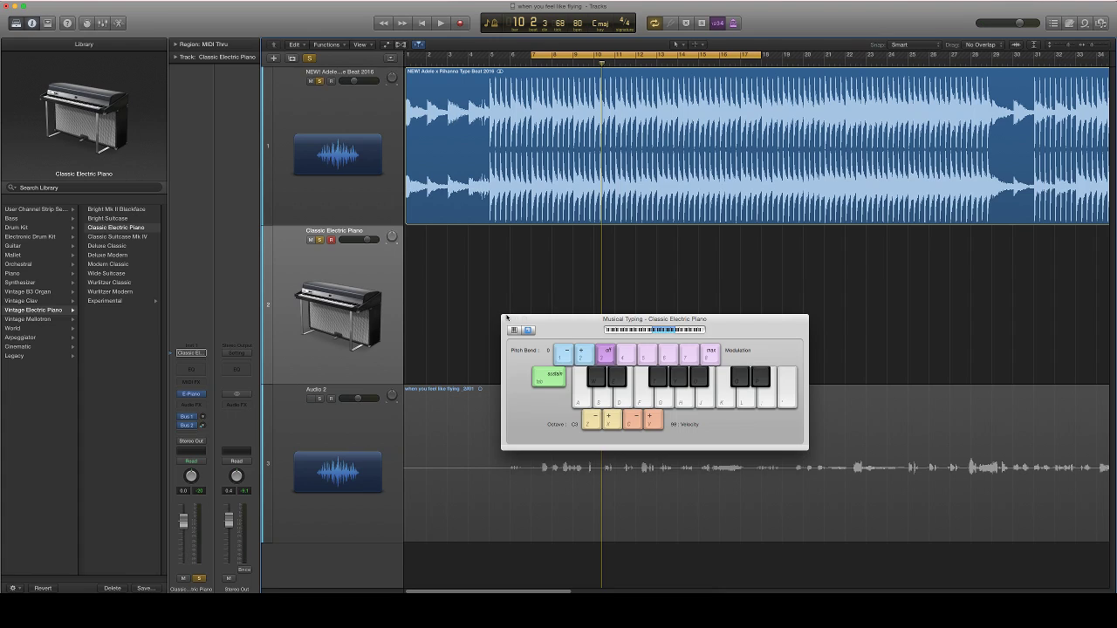
- Close Musical Typing, select the Audio 2 vocal track, and take the piano and beat tracks out of solo
left_click(508, 318)
key("Down")
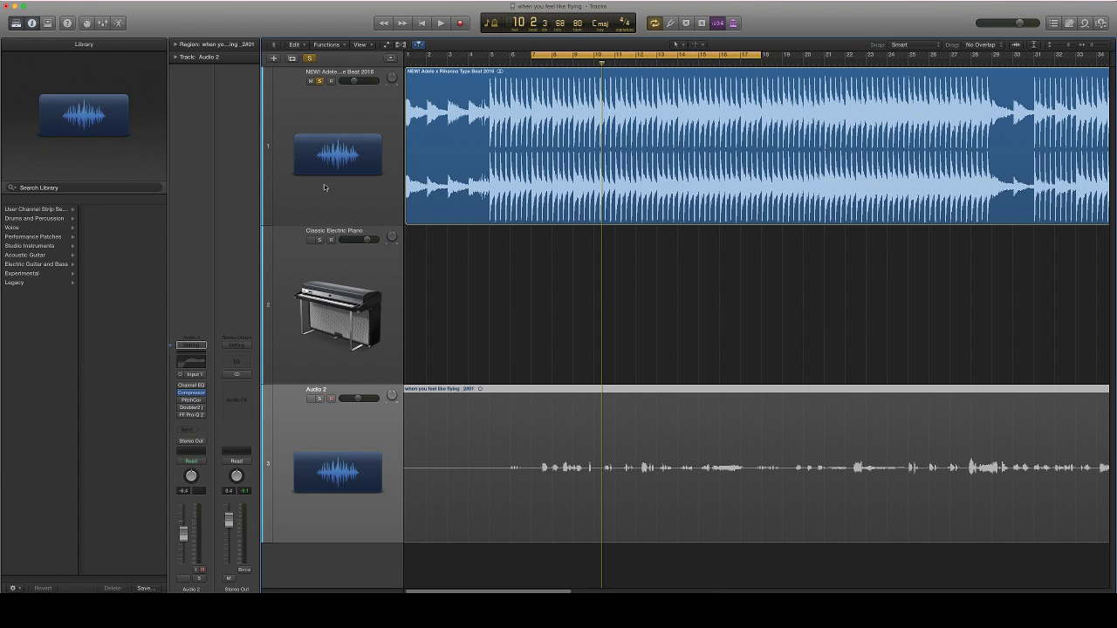
left_click(320, 80)
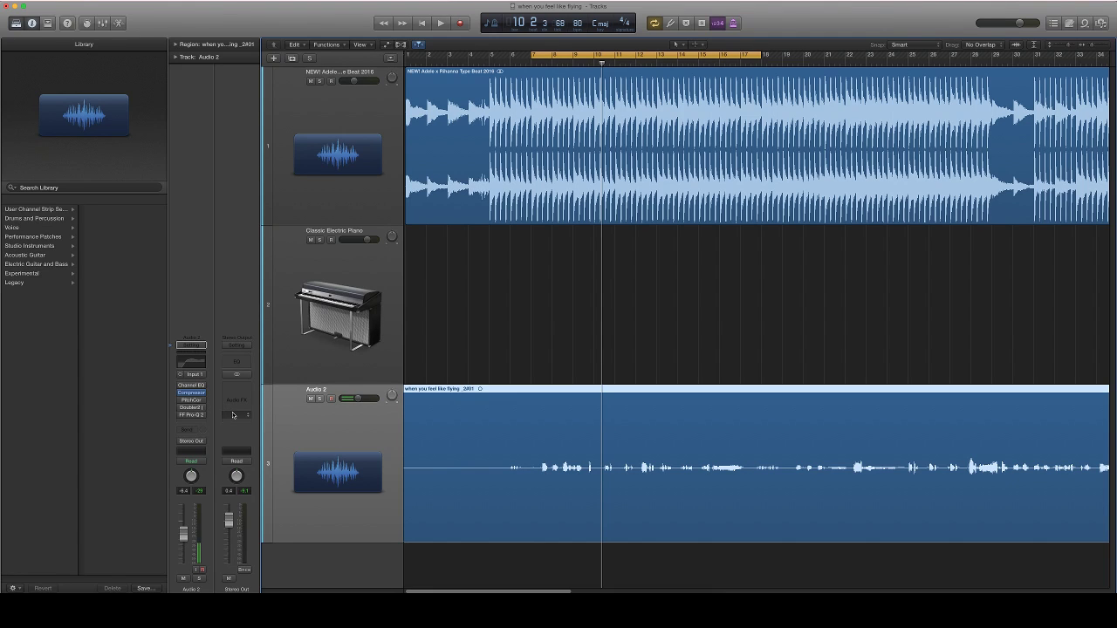
- Set the Pitch Correction plug-in on the Audio 2 track to the natural min scale with root E during playback
key("space")
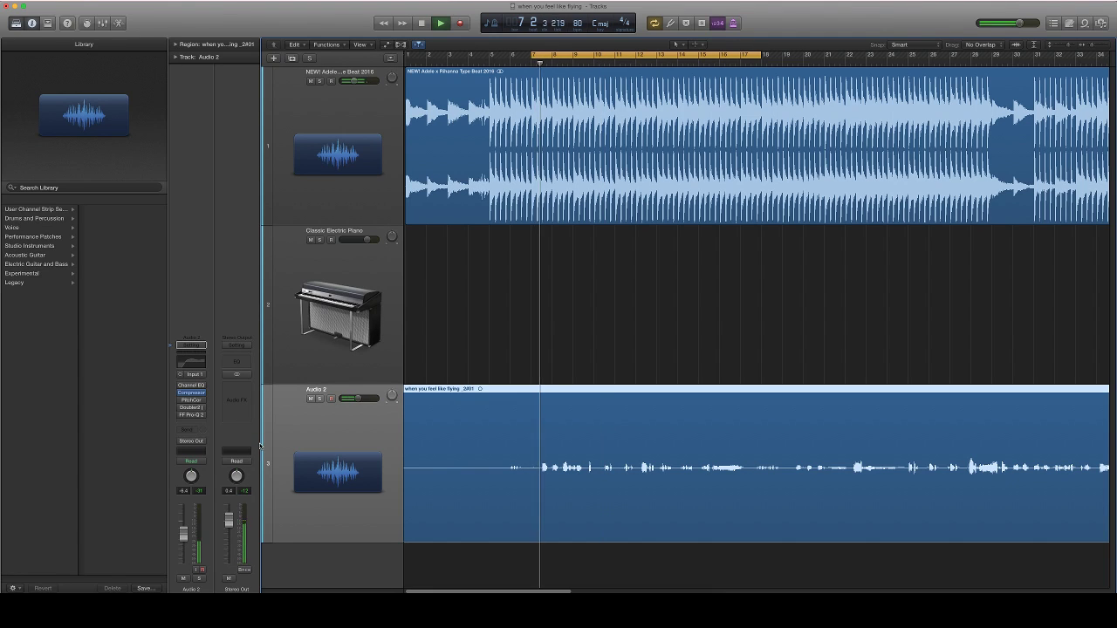
left_click(191, 402)
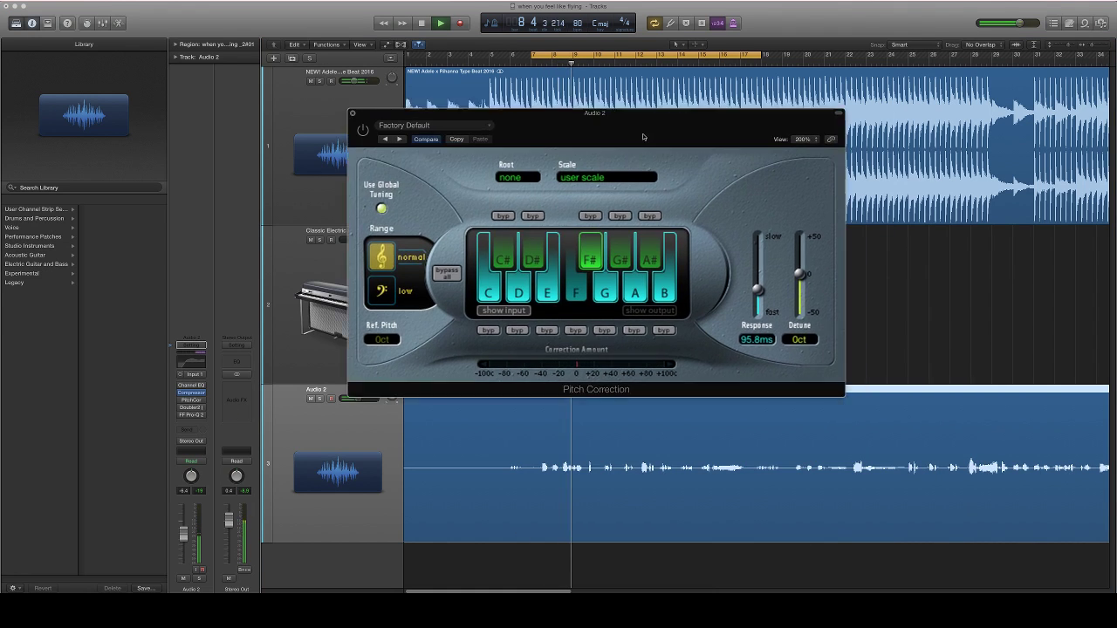
left_click_drag(643, 137, 467, 125)
left_click(410, 164)
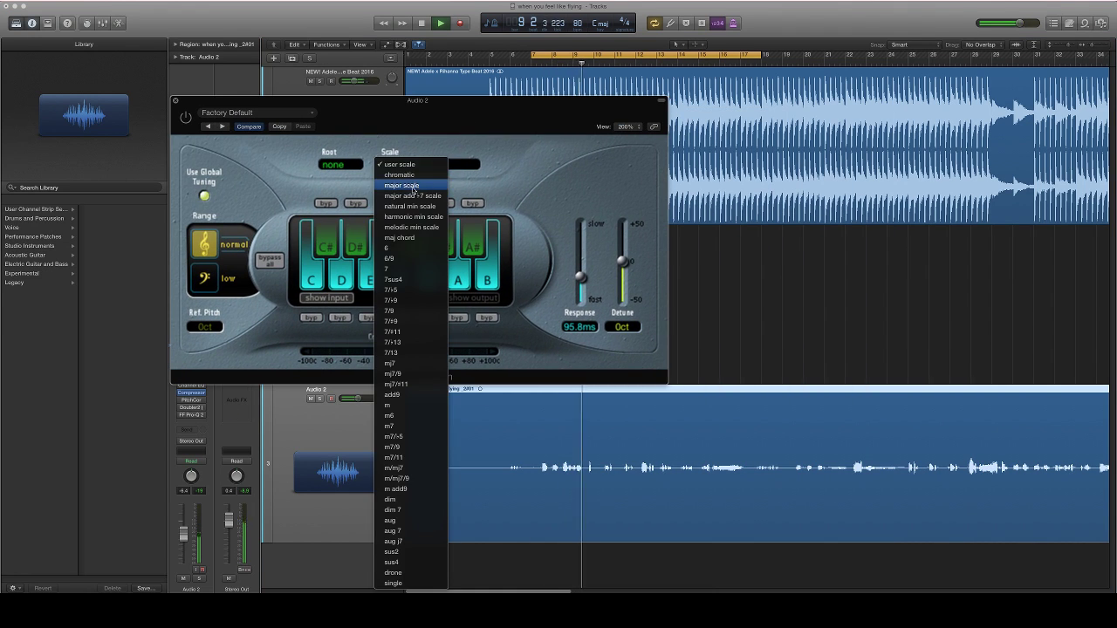
left_click(409, 206)
left_click(340, 164)
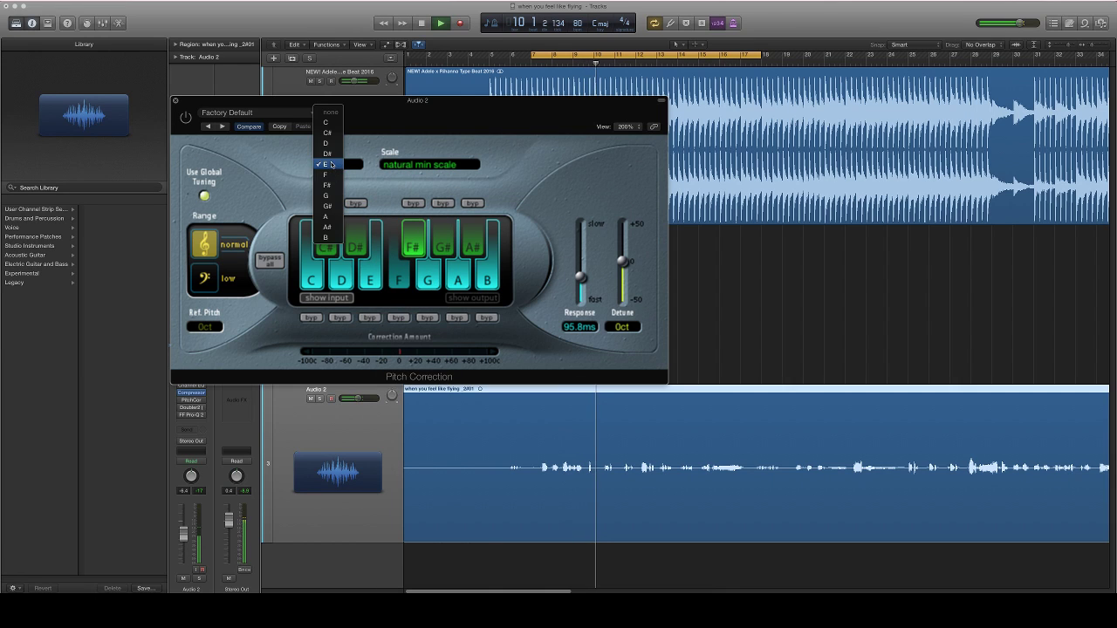
left_click(329, 158)
left_click_drag(436, 122, 423, 84)
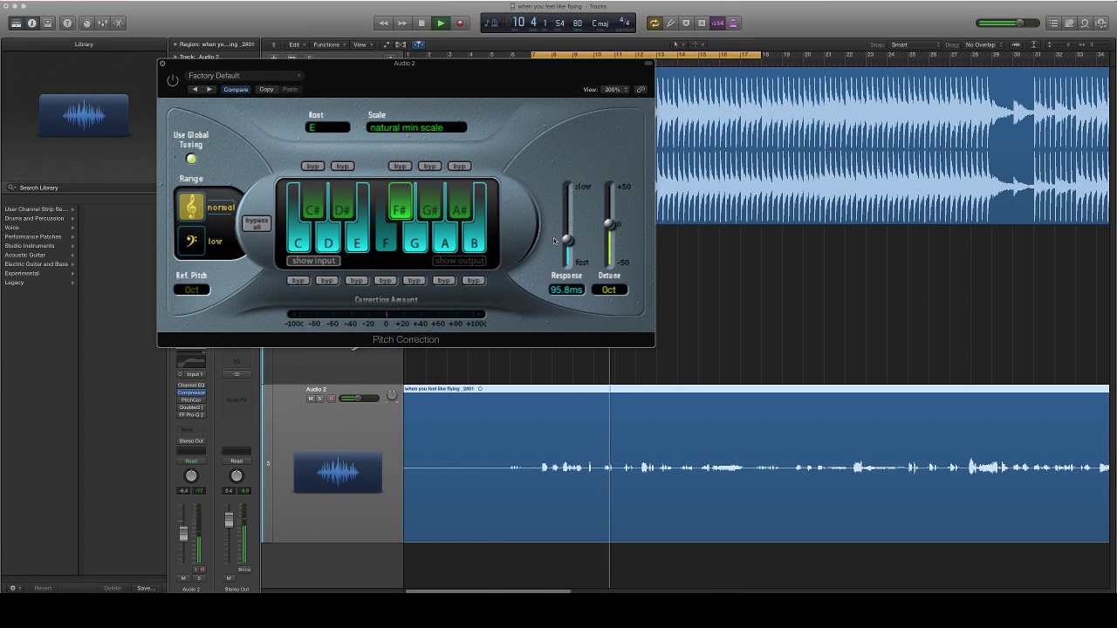
- Enable Pitch Correction, compare slower and faster response times such as 309 ms and 129 ms on the vocal, and close the plug-in
left_click_drag(567, 242, 568, 220)
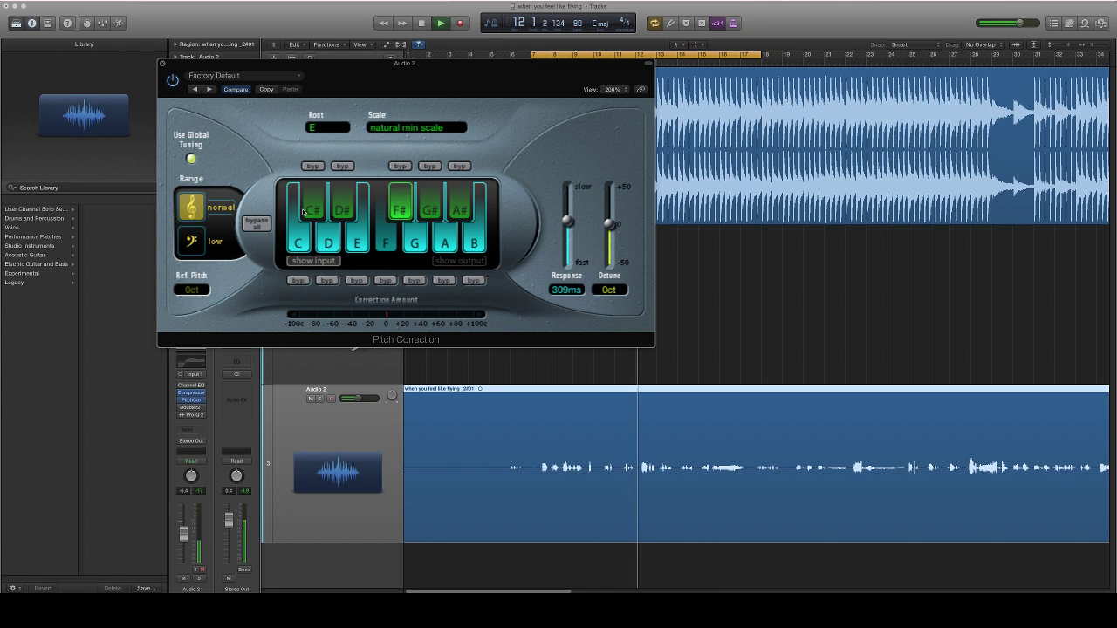
left_click_drag(567, 220, 569, 234)
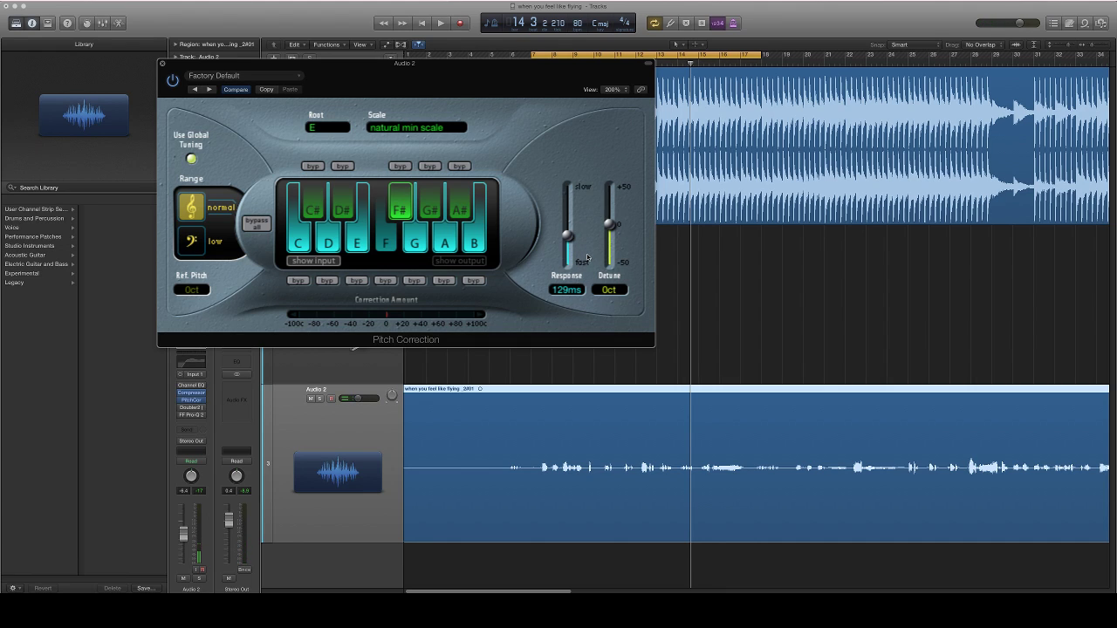
left_click_drag(568, 235, 566, 208)
left_click_drag(568, 208, 568, 240)
left_click_drag(569, 238, 568, 241)
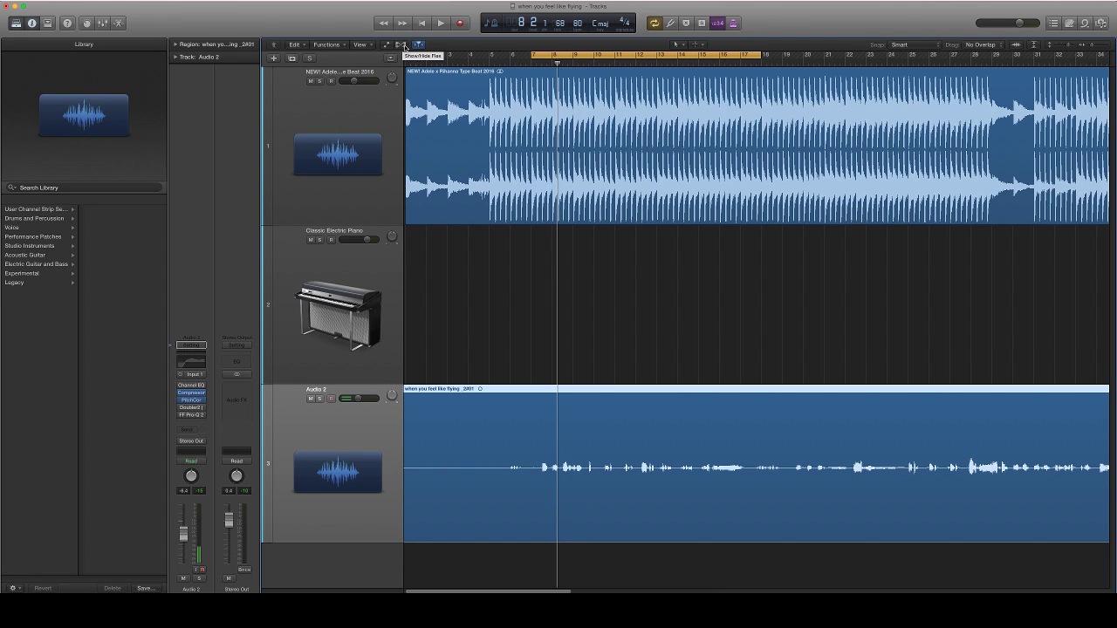
left_click(192, 399)
left_click(356, 138)
- Show the Flex controls, turn on Flex Pitch for the Audio 2 track, and select its vocal region
left_click(398, 44)
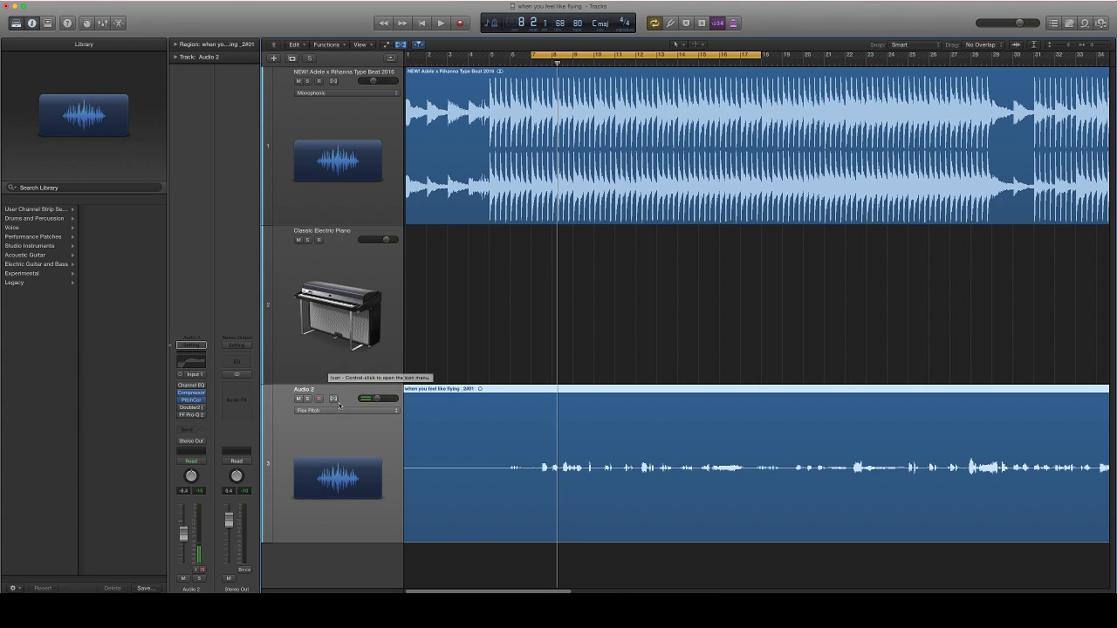
left_click(335, 399)
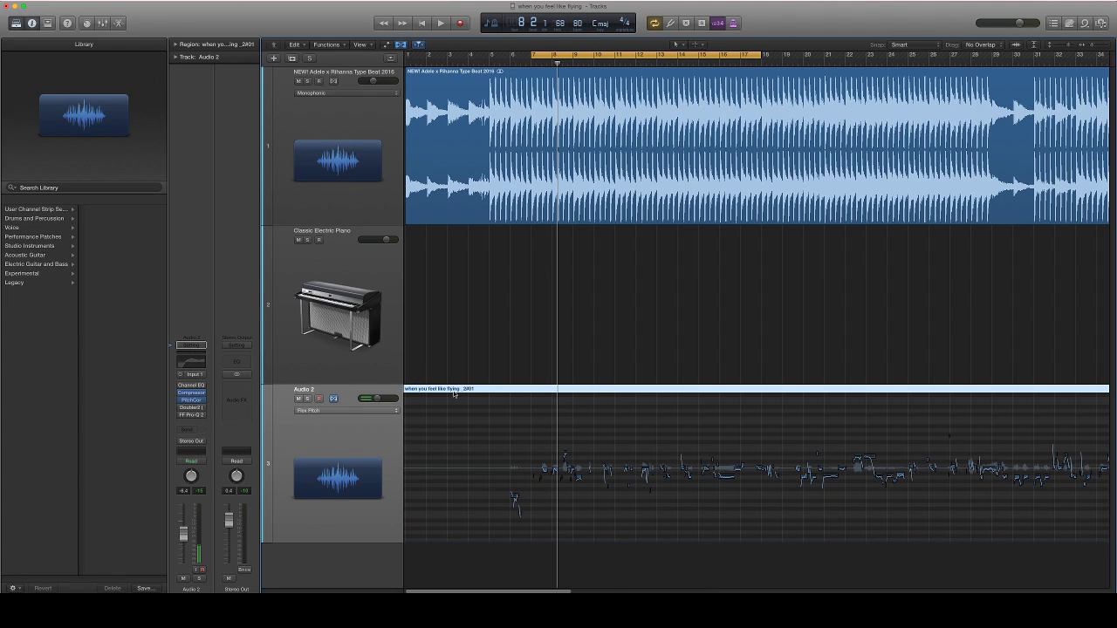
left_click(470, 437)
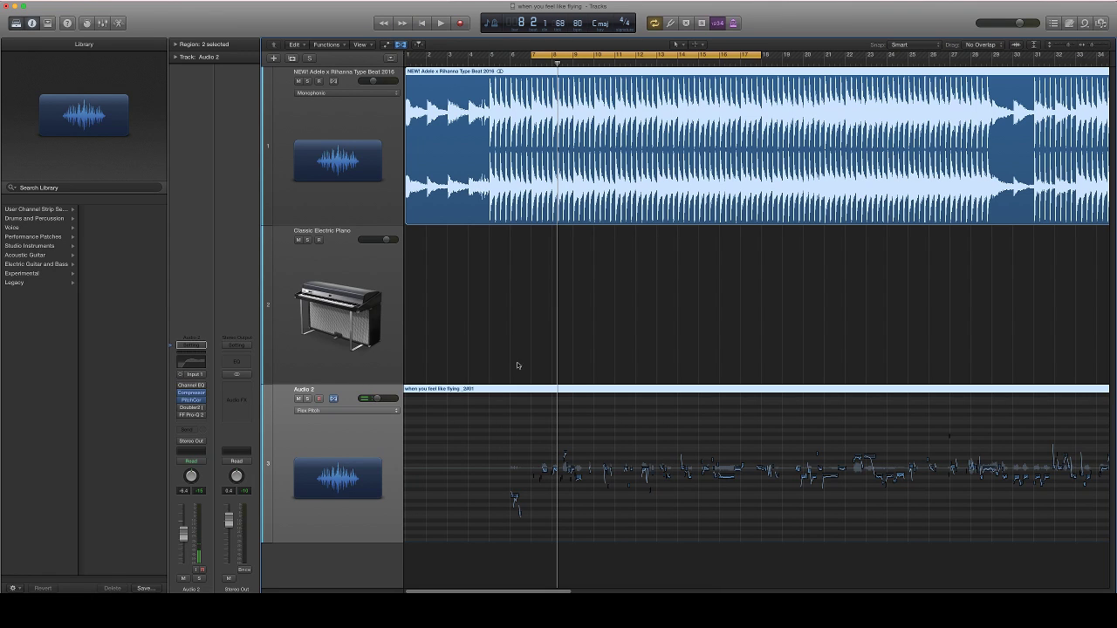
left_click(515, 371)
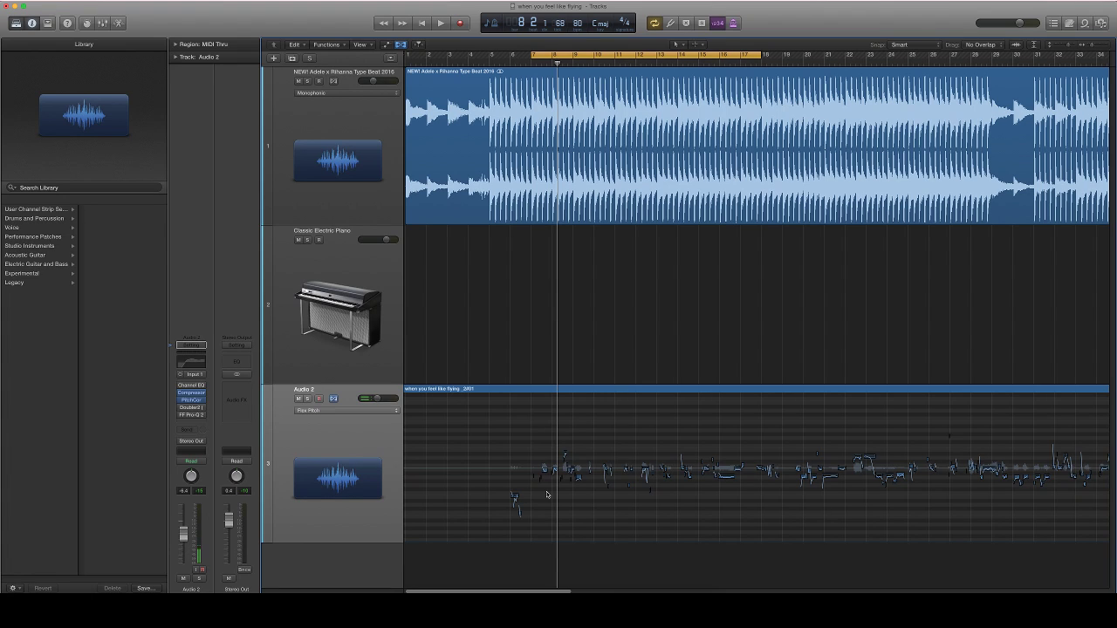
left_click(401, 45)
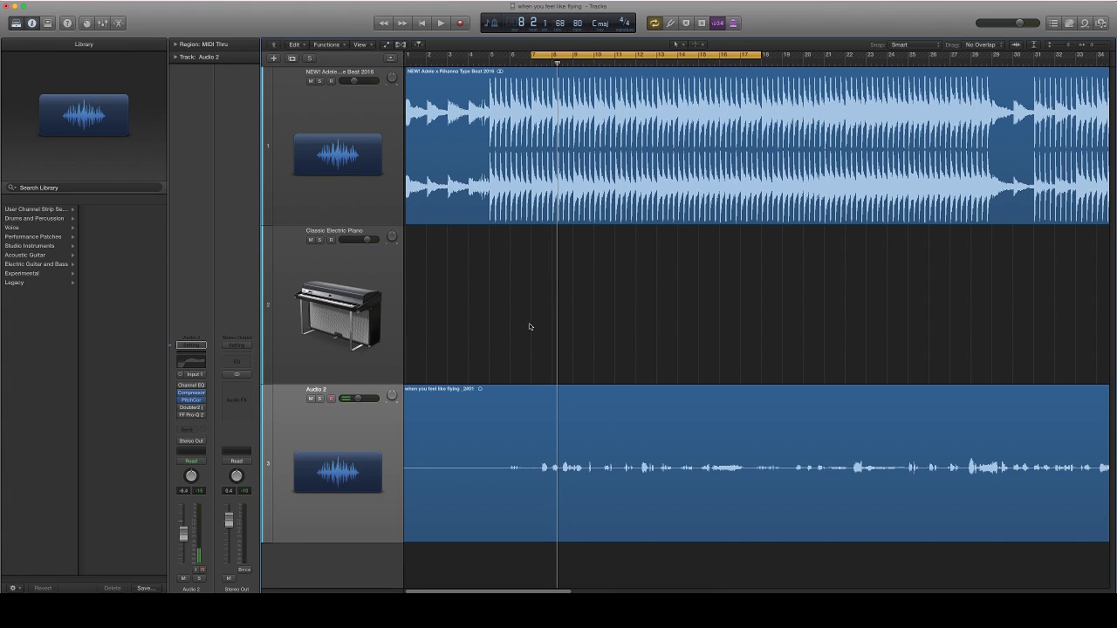
left_click(401, 44)
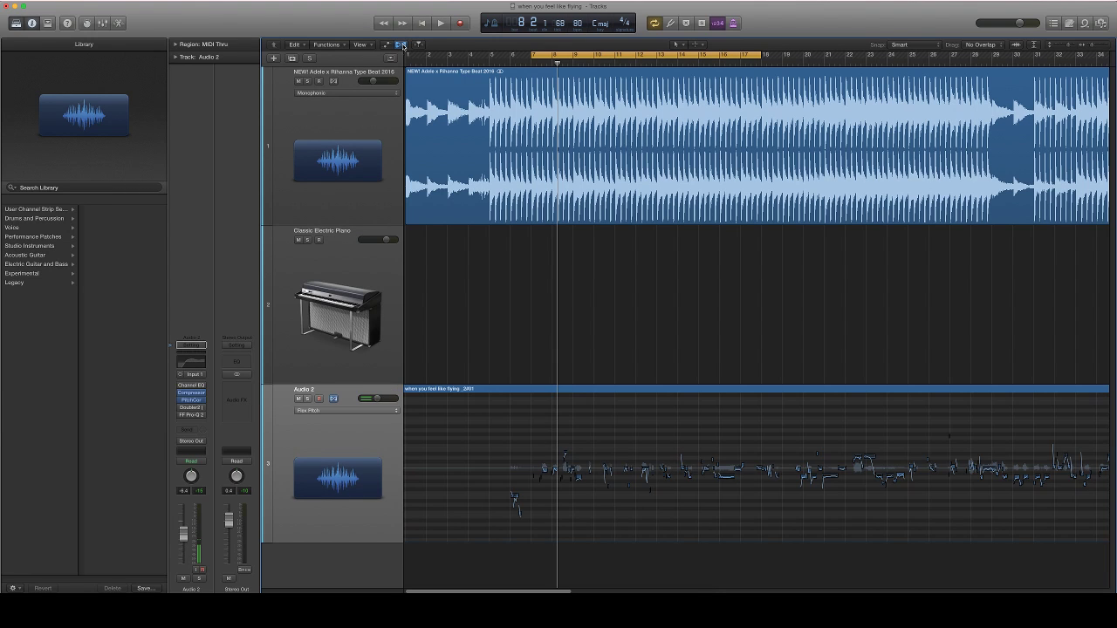
left_click(333, 398)
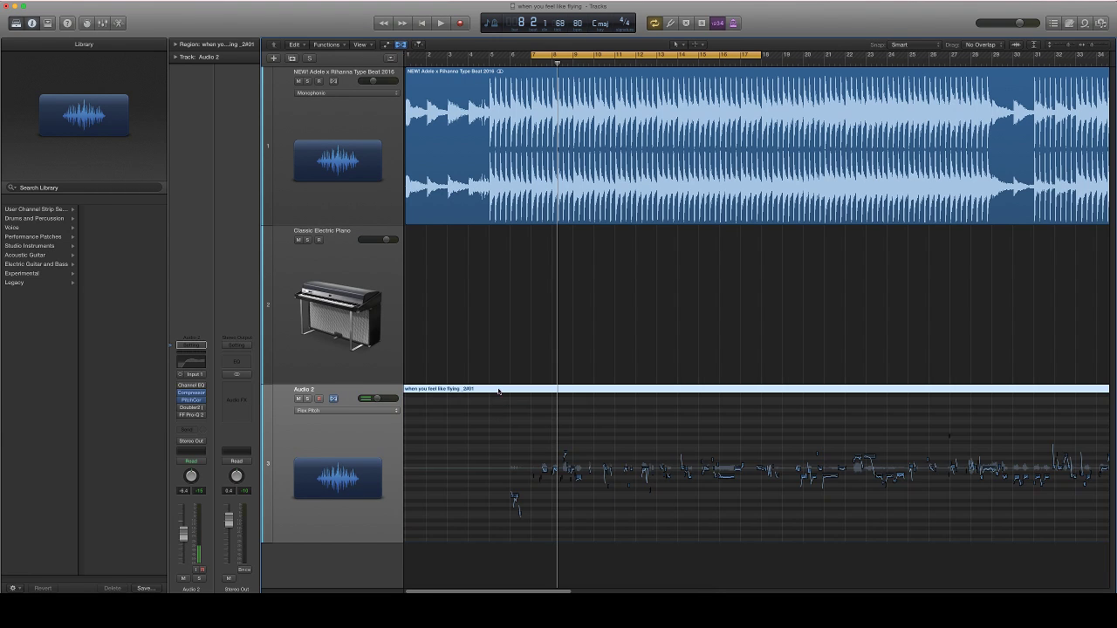
- Open the Audio 2 vocal region in the Track editor and widen its settings area so the Scale Quantize options show fully
left_click(496, 389)
double_click(495, 388)
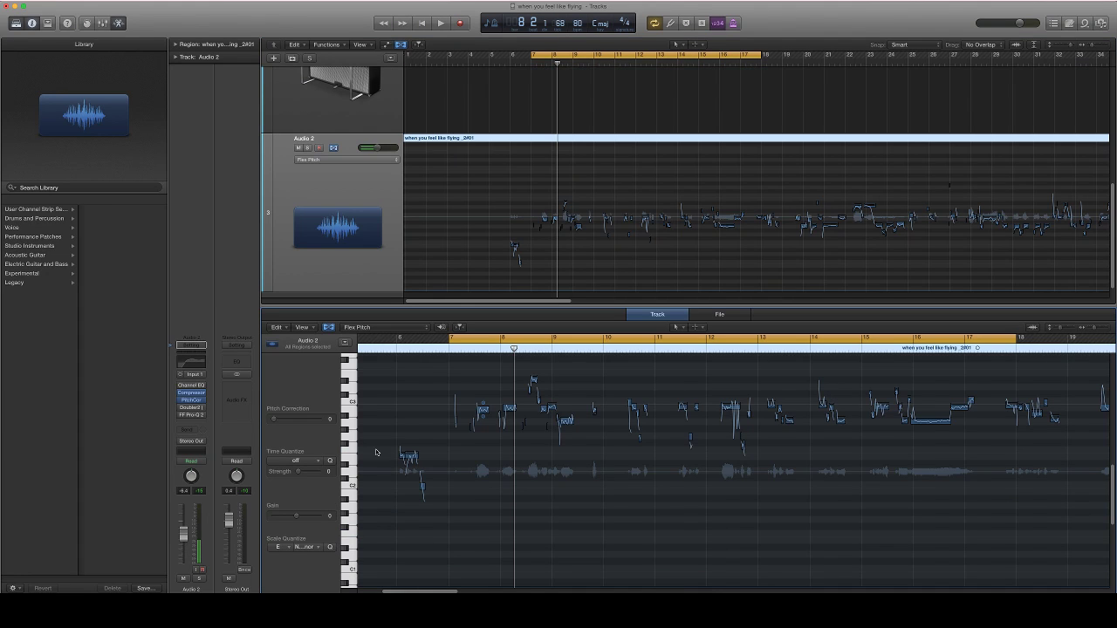
left_click_drag(358, 478, 394, 478)
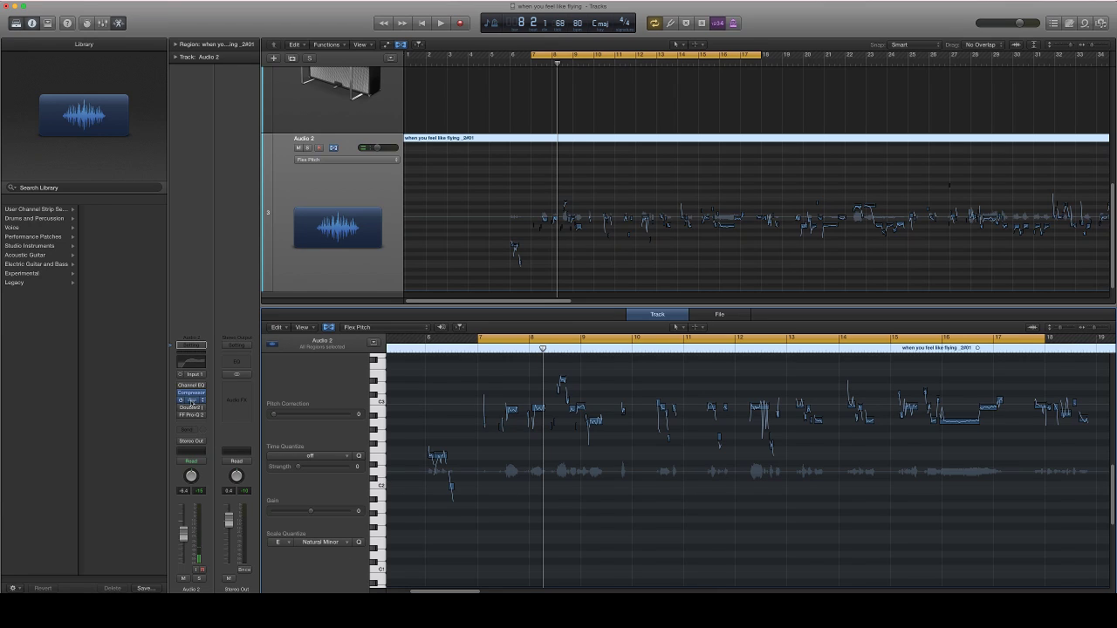
- Scale-quantize all vocal notes to E Natural Minor and play back a short passage around bar 8
left_click(305, 545)
left_click(277, 543)
key("super+a")
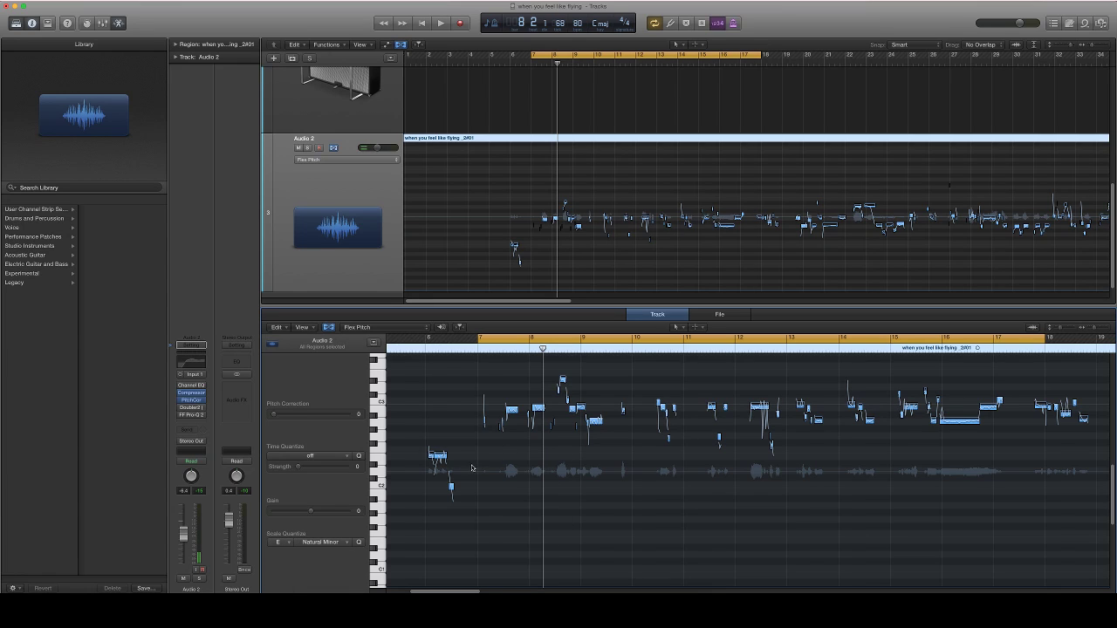
left_click(359, 543)
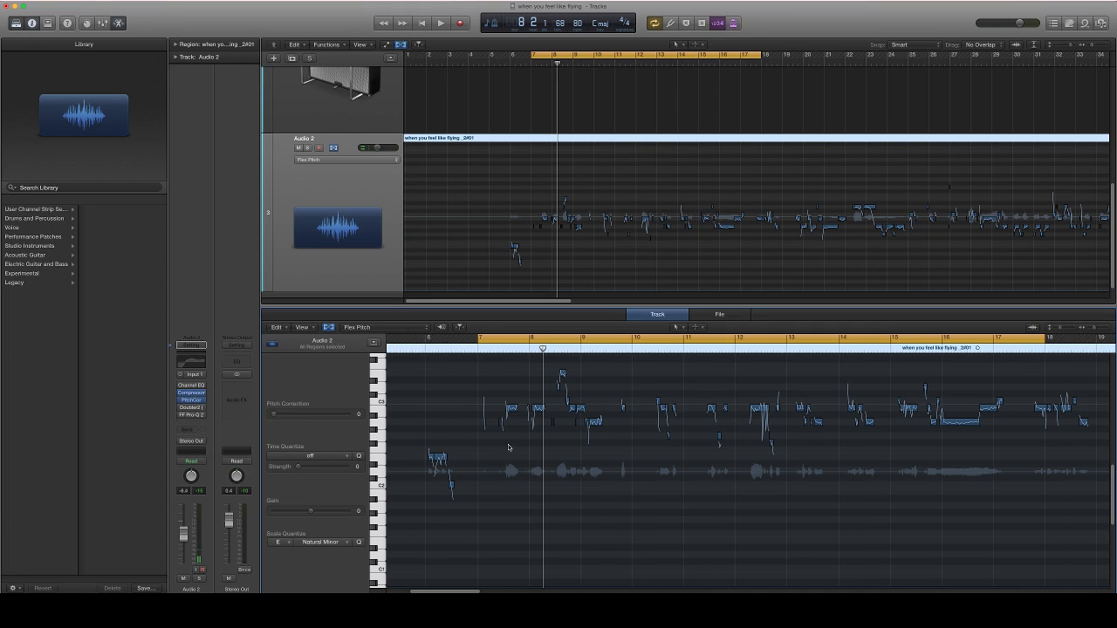
key("space")
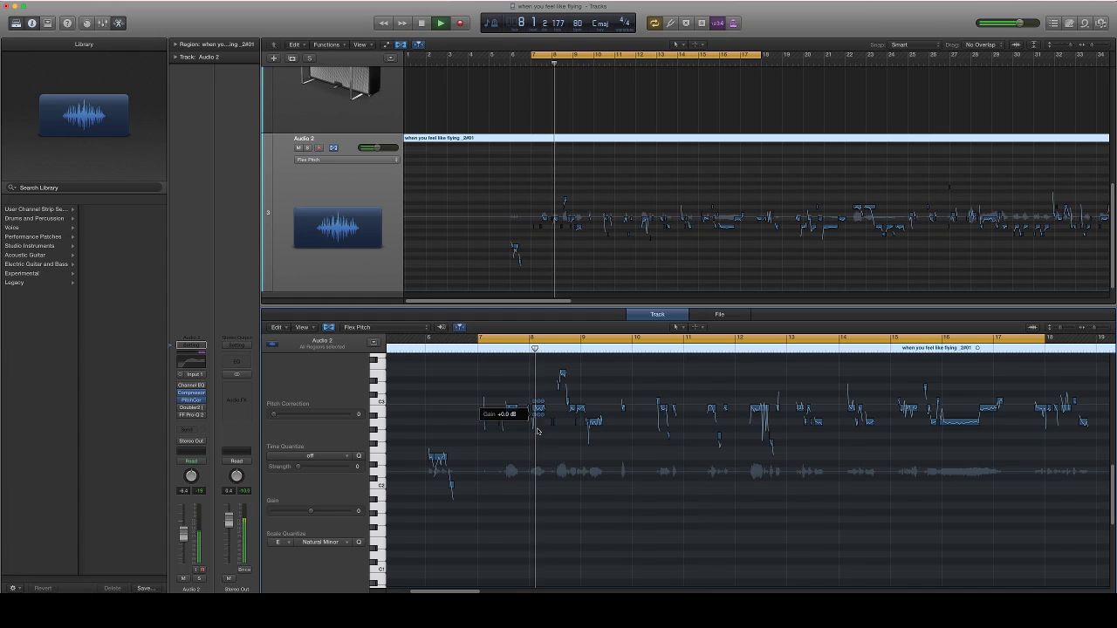
key("space")
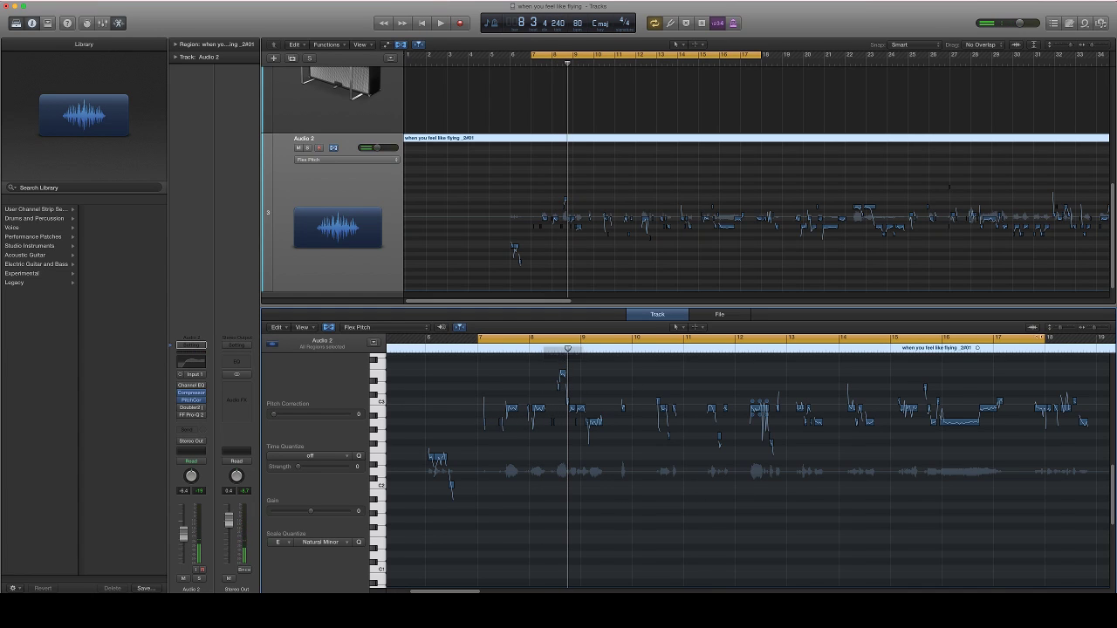
- Lower the high vocal note between bars 8 and 9 to D3 and deselect it
left_click(1091, 328)
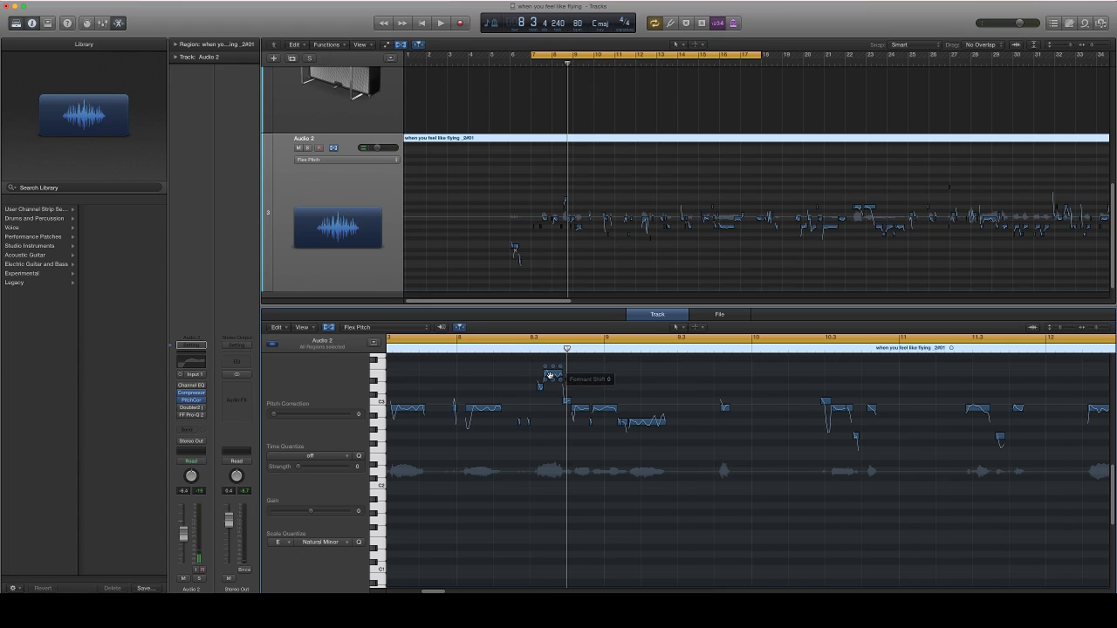
left_click_drag(553, 374, 548, 388)
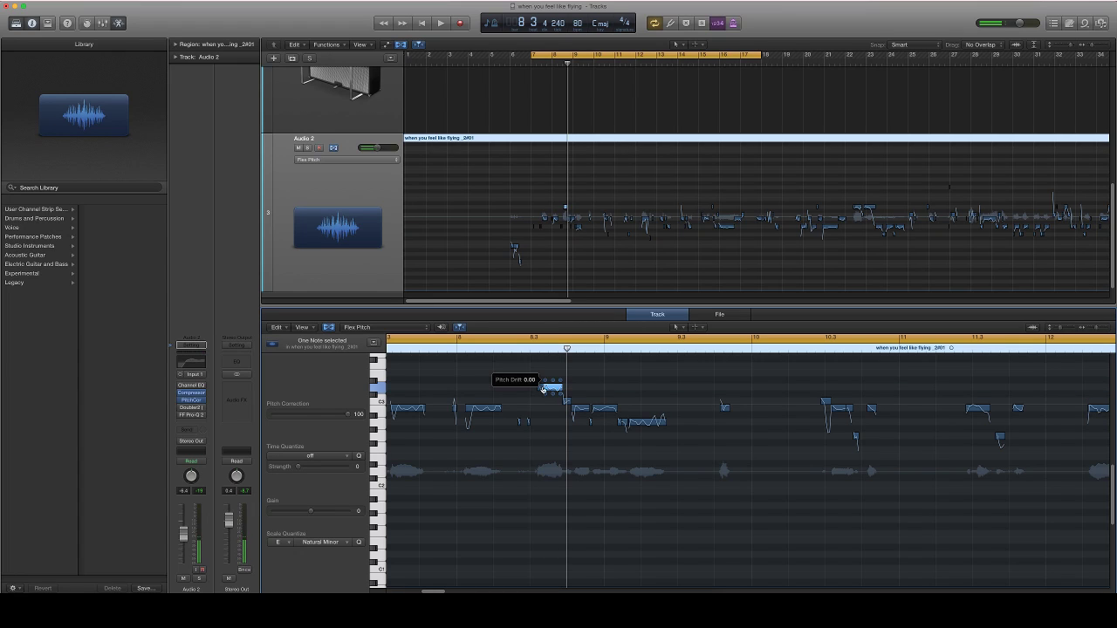
left_click(550, 388)
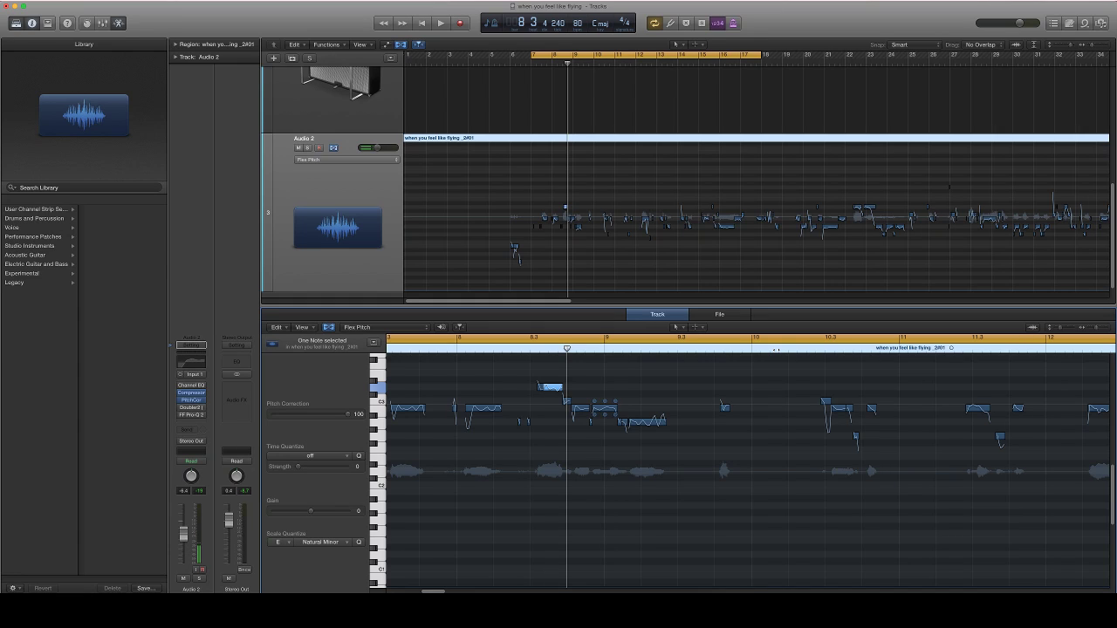
left_click(556, 419)
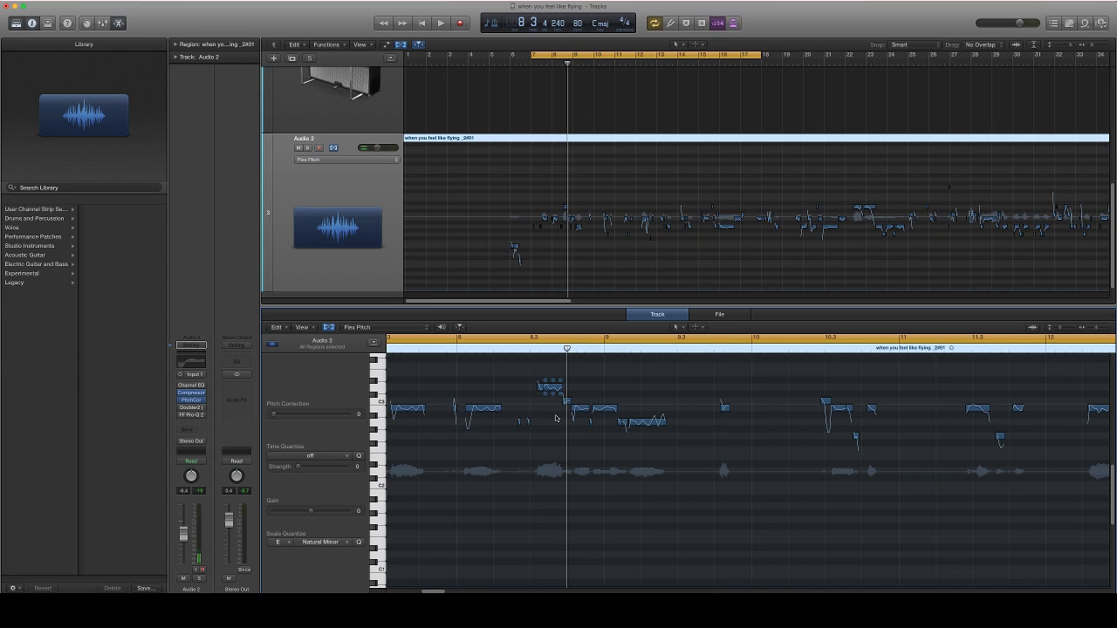
- Select all vocal notes and reduce their vibrato together using the note near bar 7.5
key("super+Left")
key("super+a")
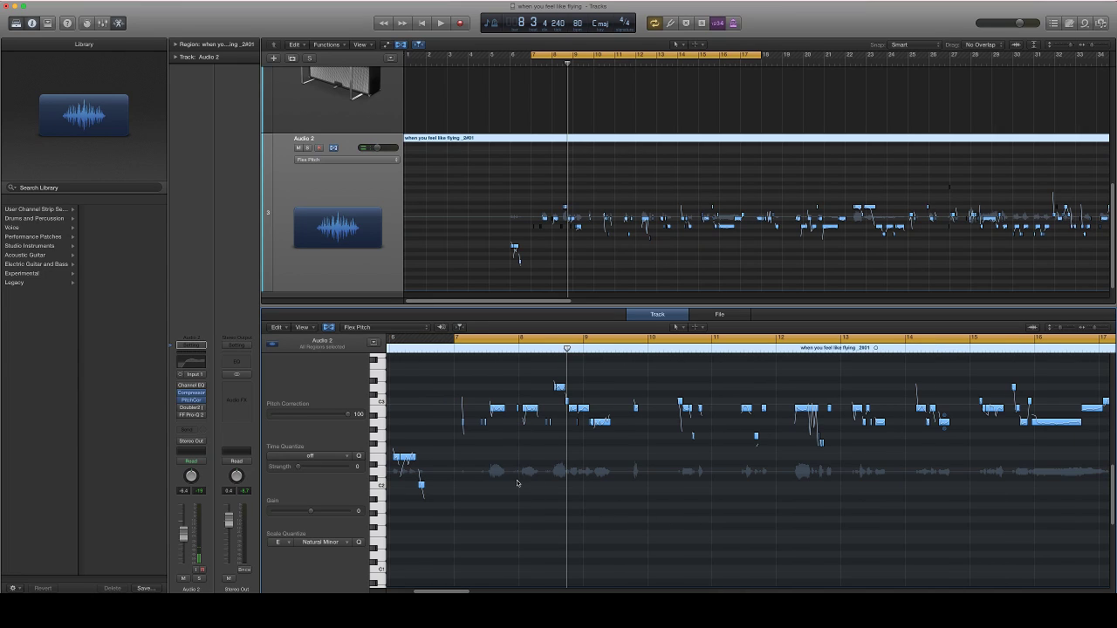
mouse_move(498, 419)
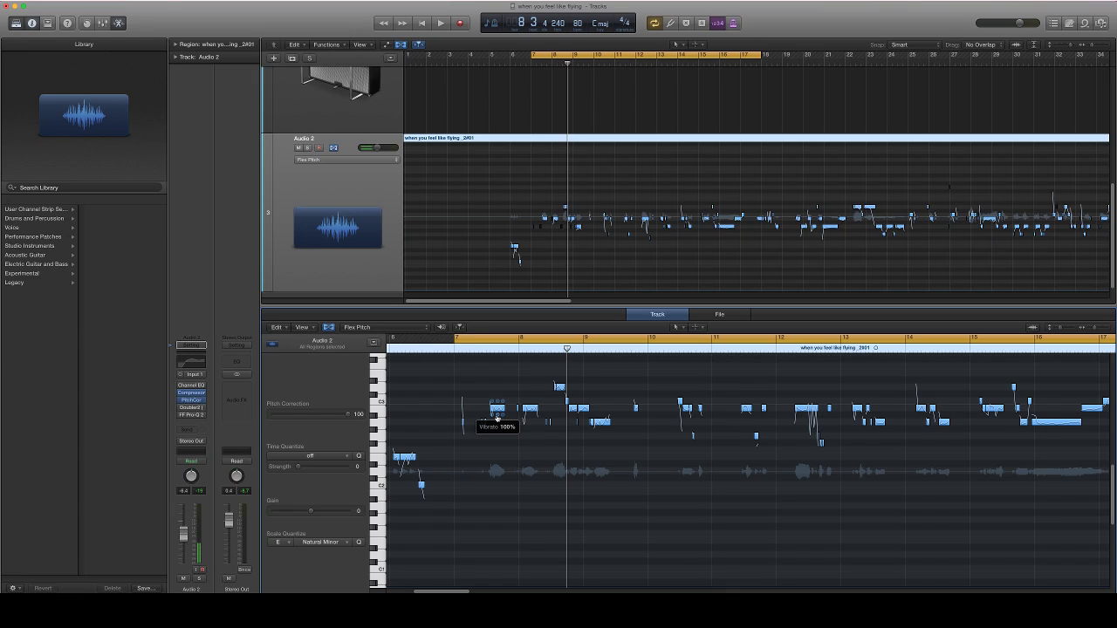
left_click_drag(498, 416, 498, 417)
left_click_drag(498, 417, 498, 431)
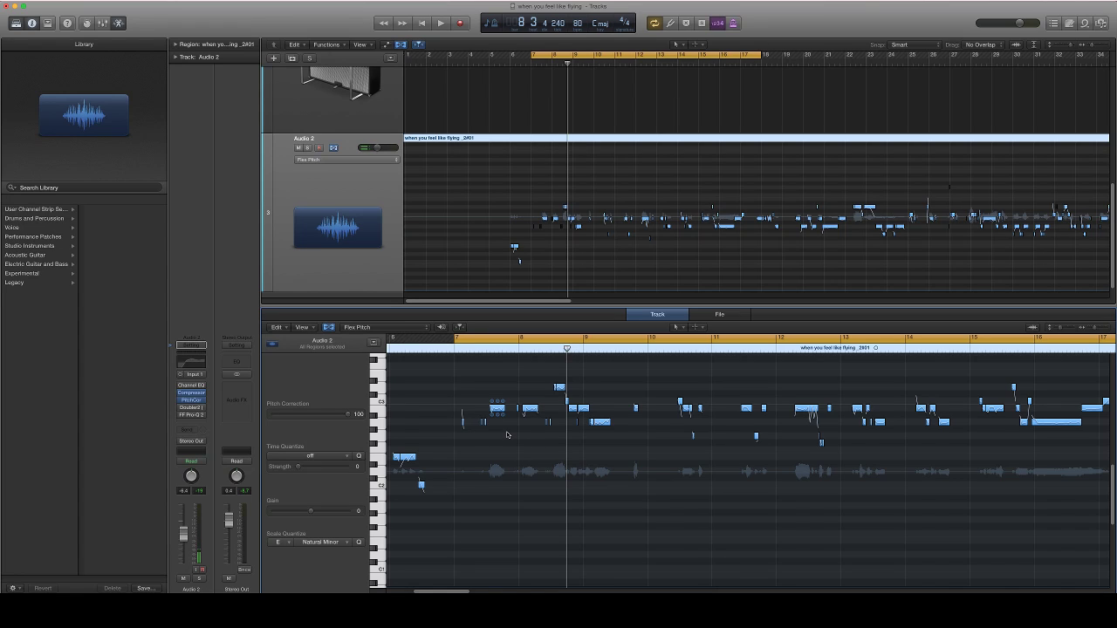
- Play back the adjusted vocal from around bar 8 to near bar 11, deselecting the notes during playback
key("space")
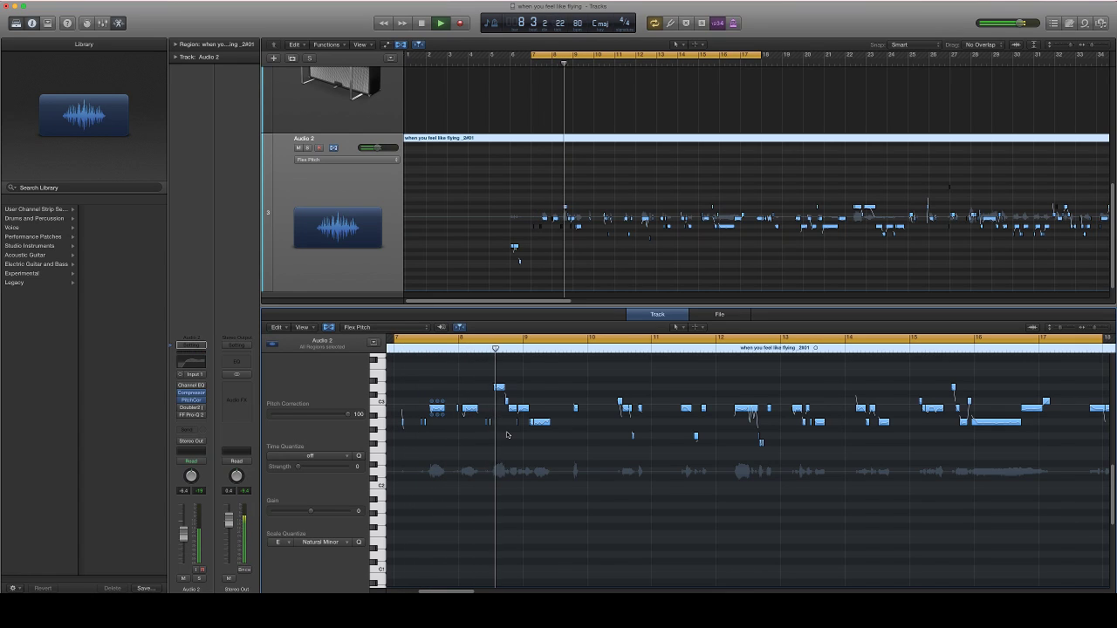
left_click(578, 476)
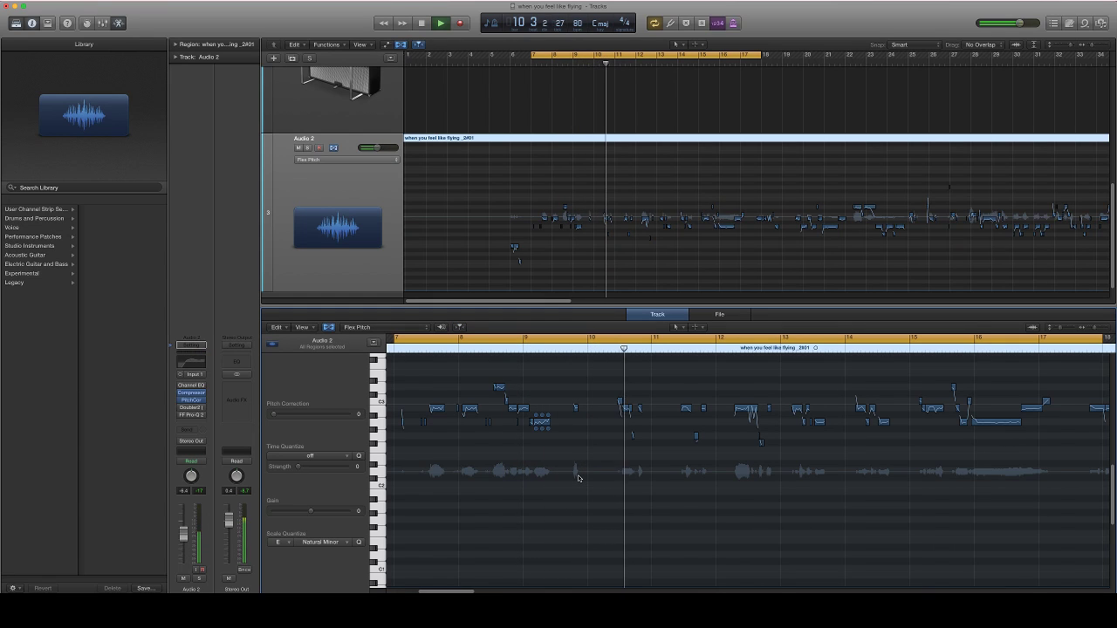
key("space")
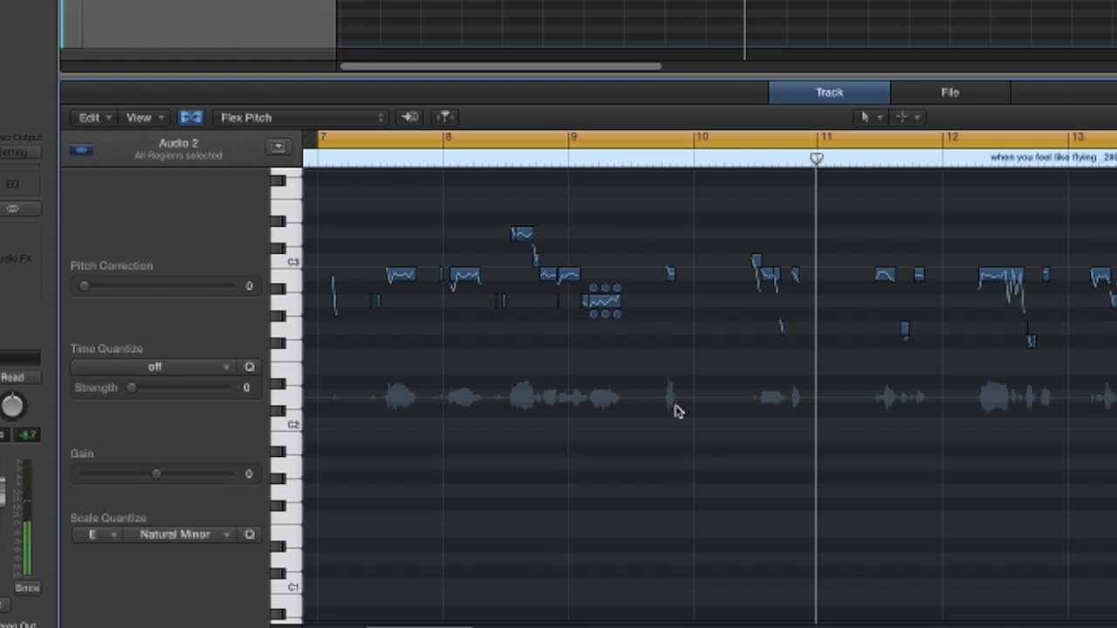